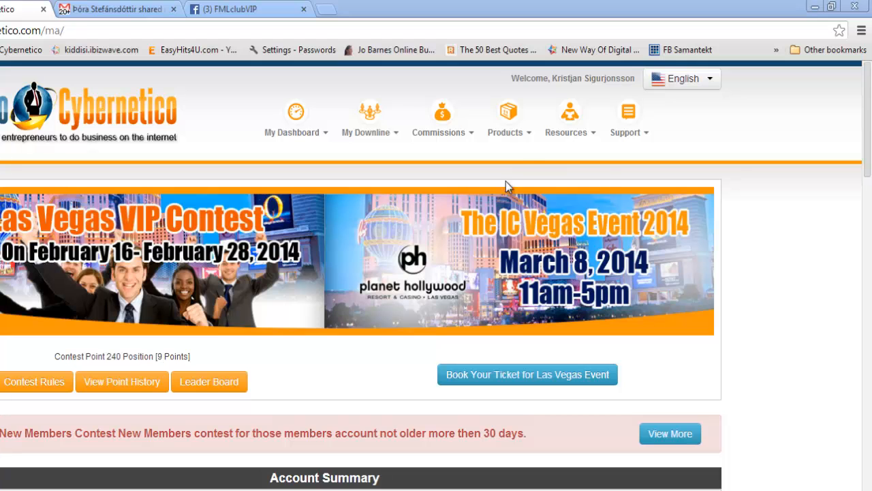
Launch MagicResponder through Products > Autoresponder Service on the Ingreso Cybernetico dashboard
click(523, 139)
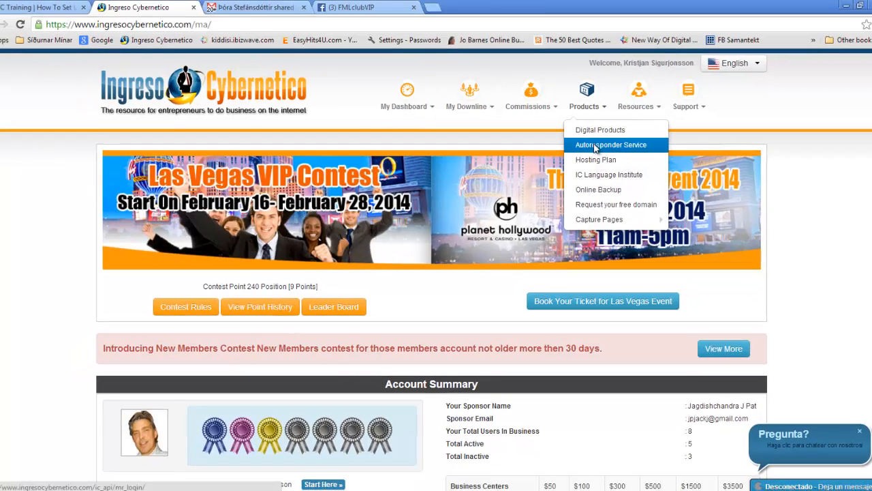
click(518, 182)
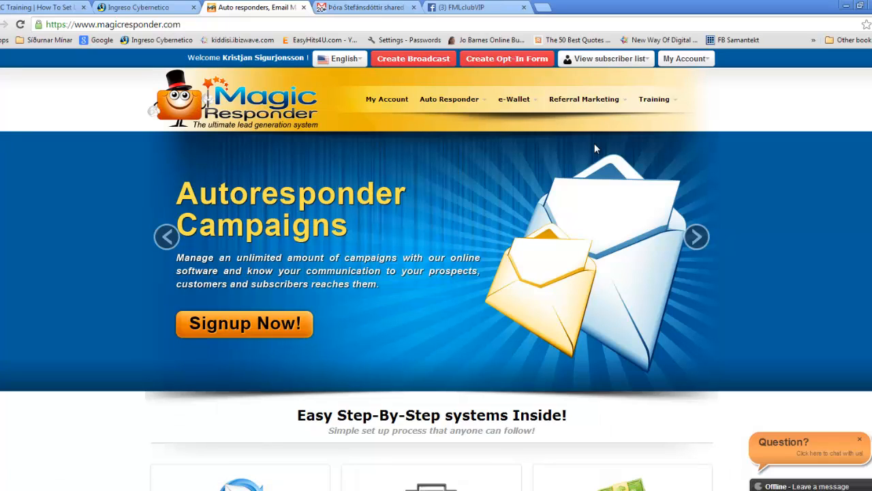
Go to Auto Responder > Auto Responder and start Import Campaign from My Campaigns
click(482, 103)
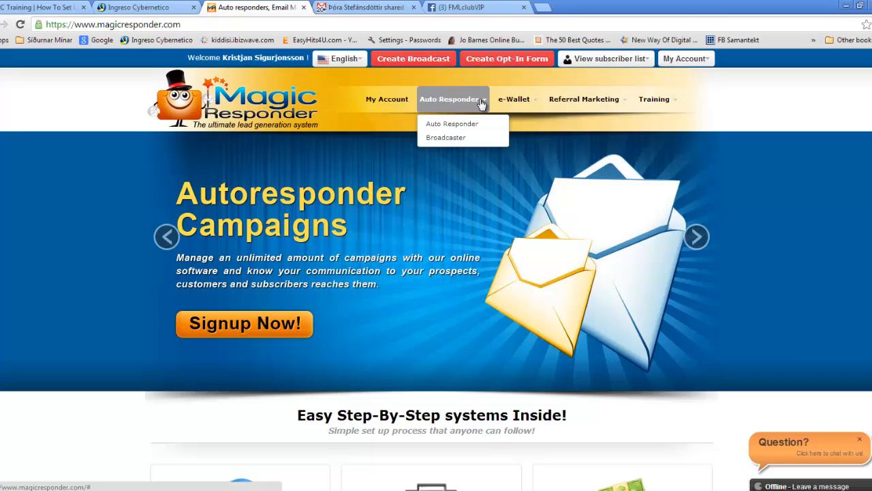
click(452, 125)
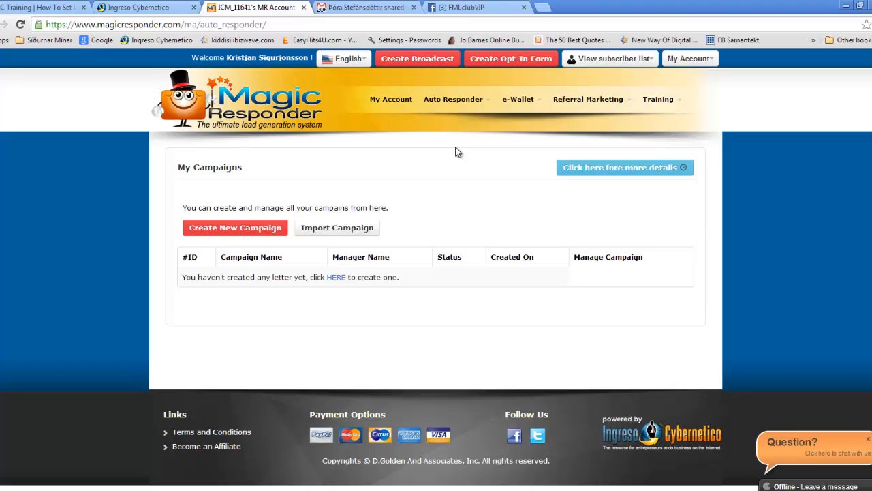
click(328, 232)
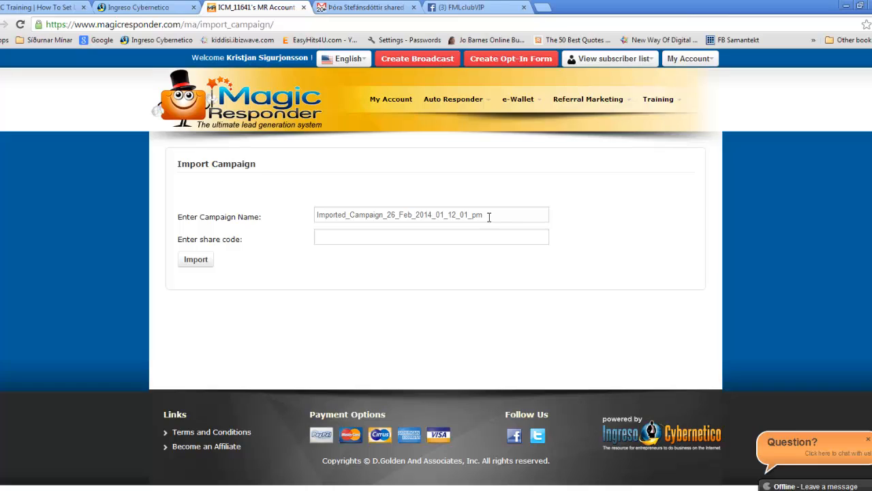
Rename the campaign to '10 Minute Marketer' and bring up the Notepad notes holding the share code
click(488, 216)
drag(488, 216, 313, 218)
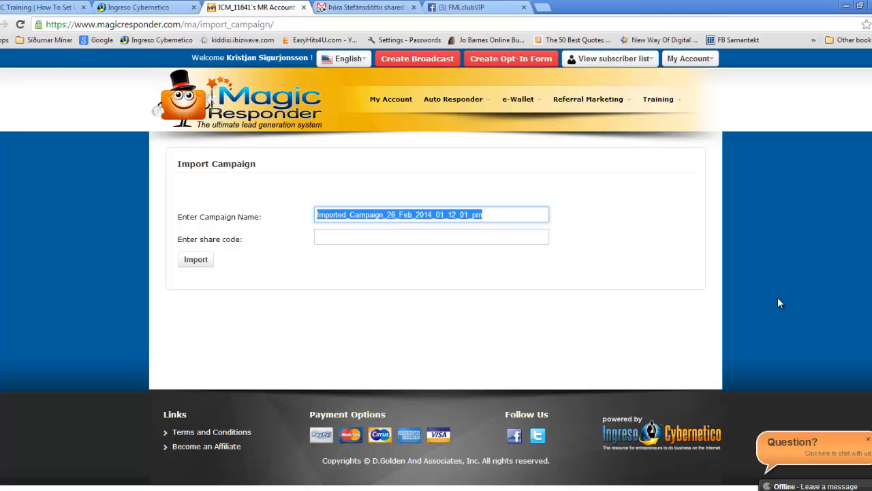
text(10)
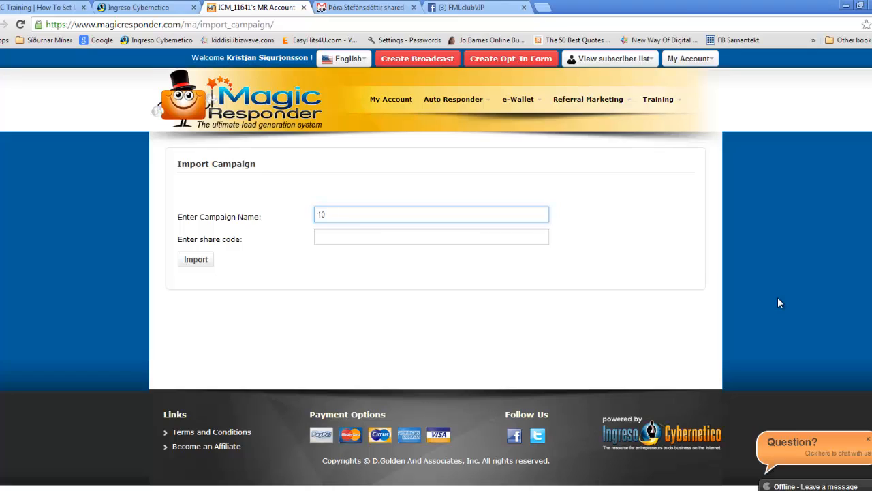
text( Minute Marketer)
click(326, 236)
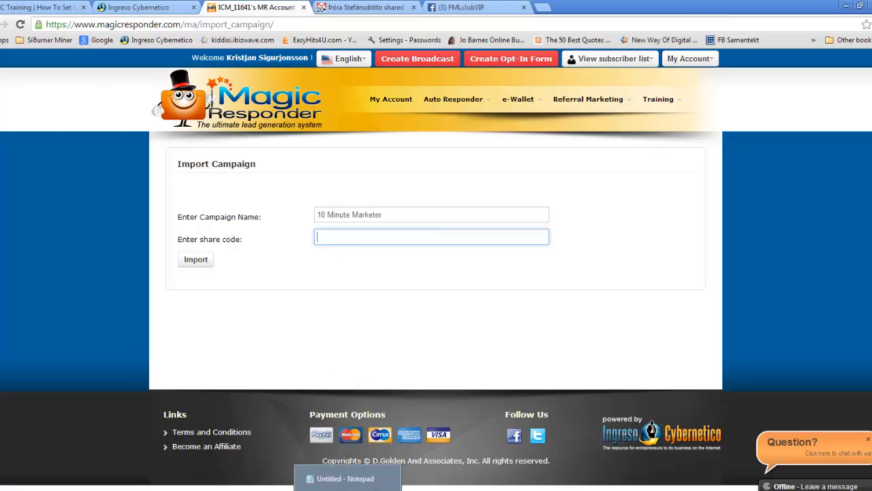
click(348, 488)
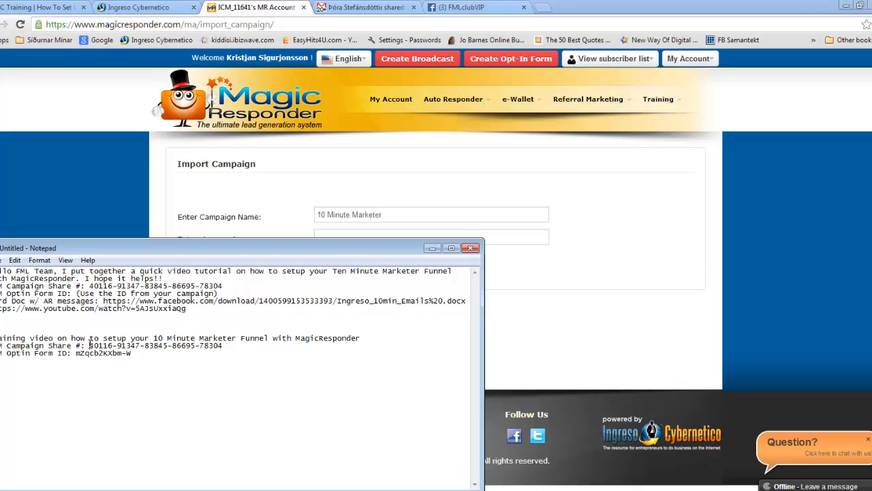
Copy the share code from Notepad into Enter share code and import the campaign
drag(90, 346, 224, 347)
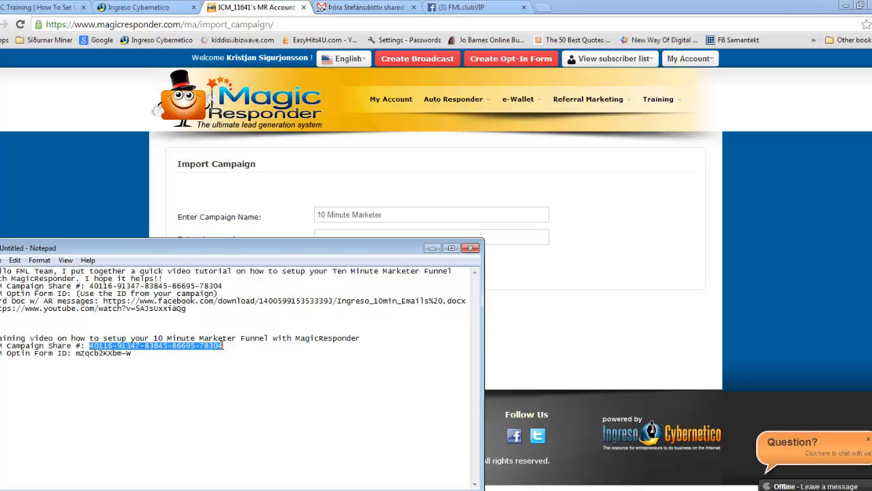
right_click(181, 349)
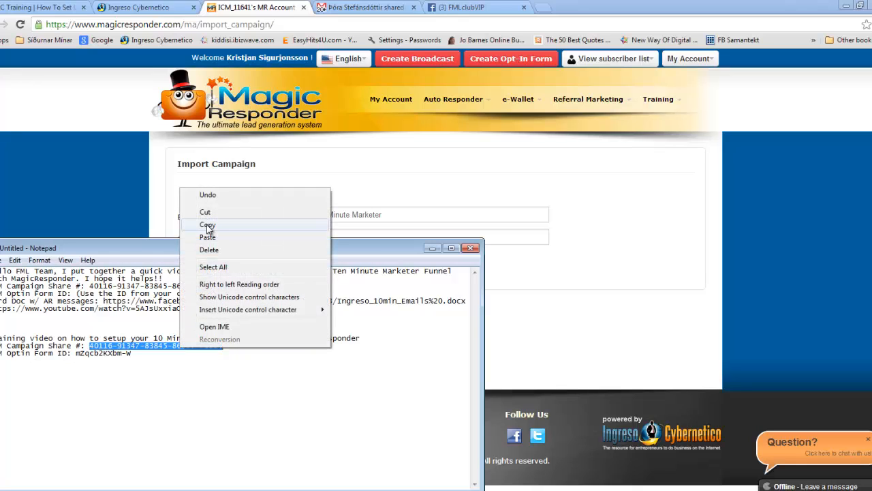
click(207, 226)
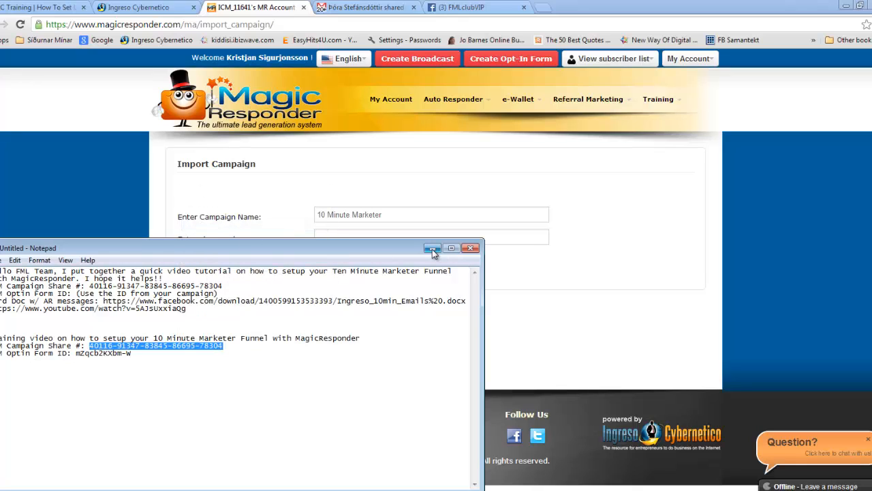
click(432, 249)
click(370, 240)
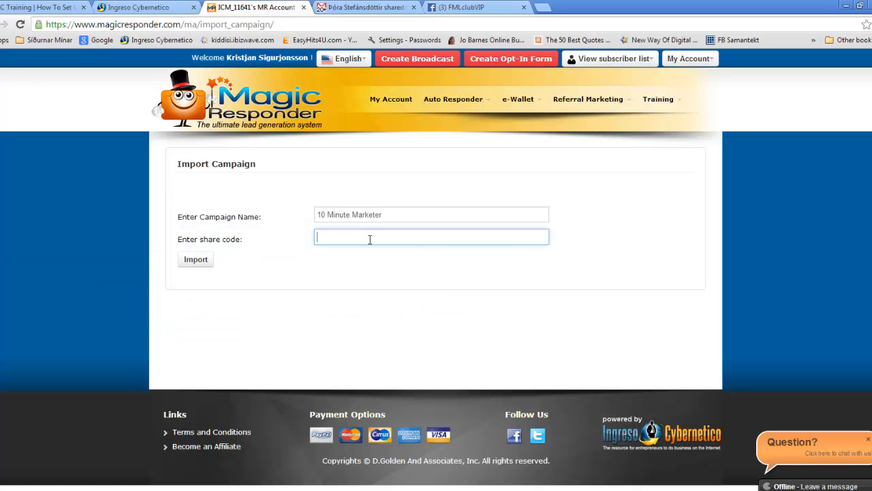
right_click(332, 241)
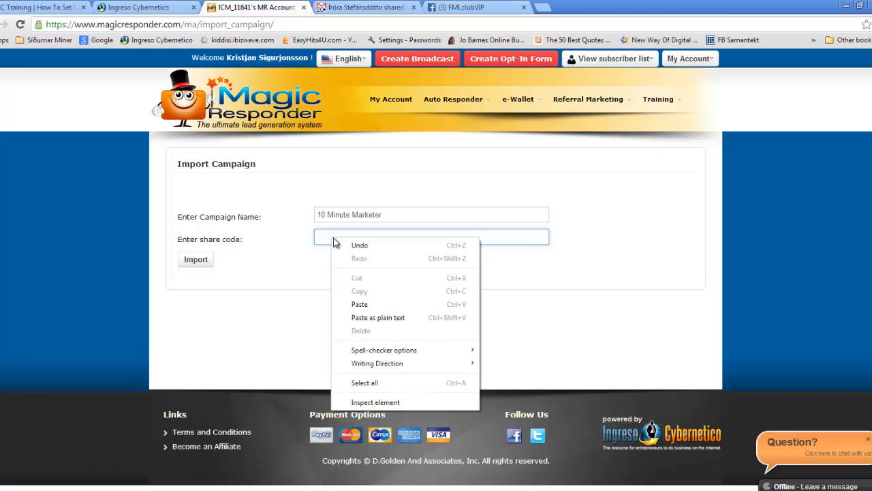
click(360, 305)
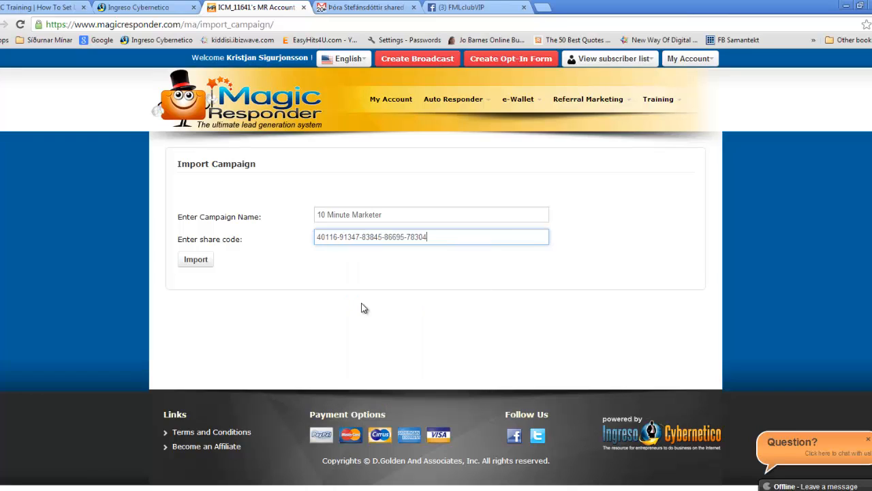
click(195, 261)
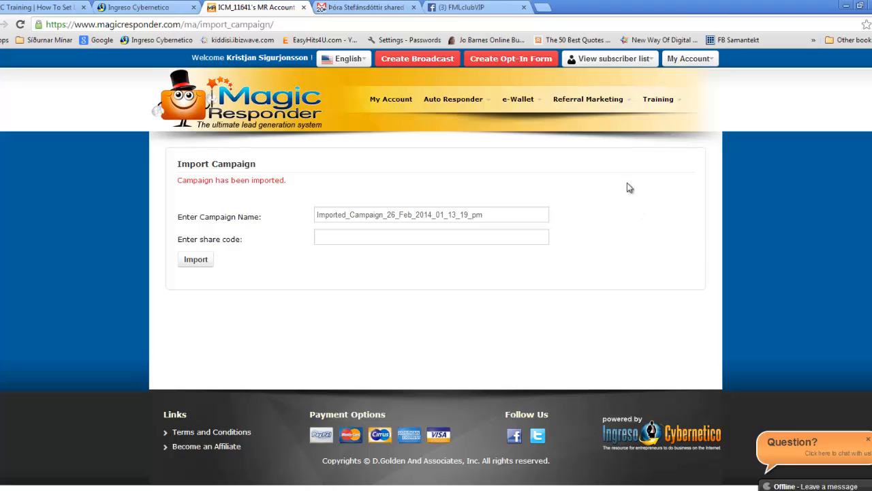
Open Manage Campaign > Edit Campaign for the 10 Minute Marketer row in the campaign list
click(489, 102)
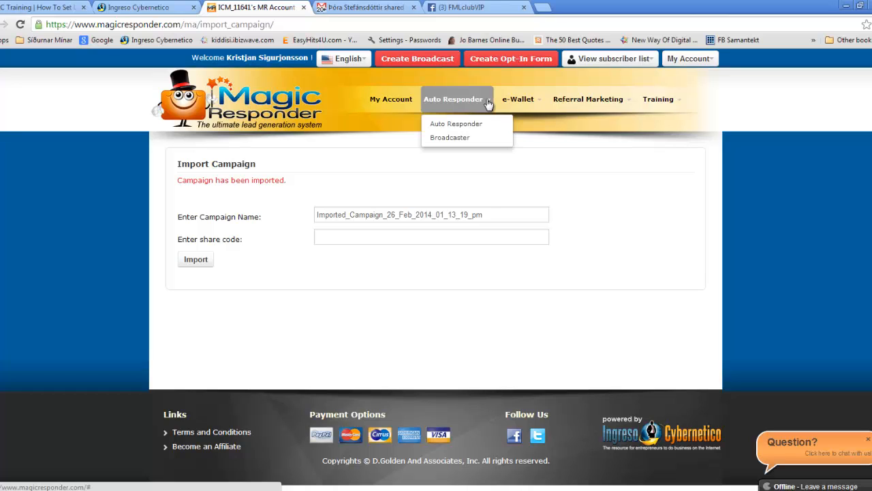
click(454, 124)
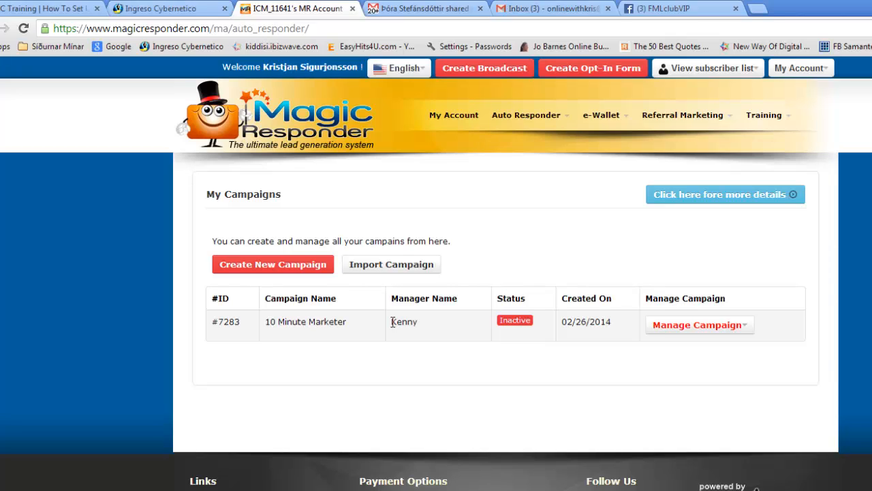
click(746, 327)
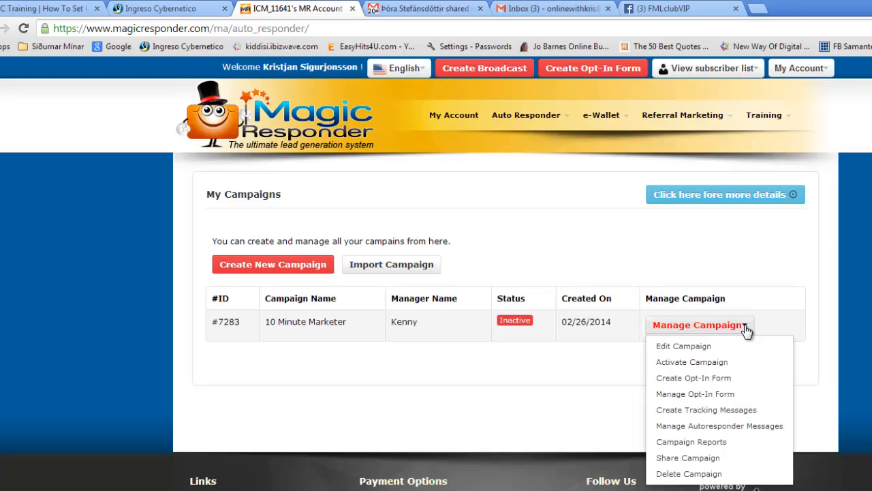
click(697, 346)
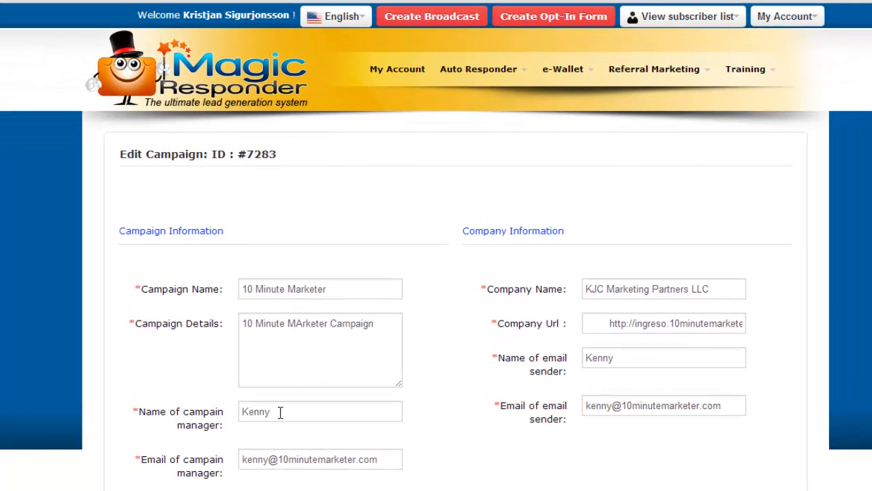
Replace the campaign manager name with the user's first name and the e-mail with their address from Notepad
drag(280, 411, 241, 411)
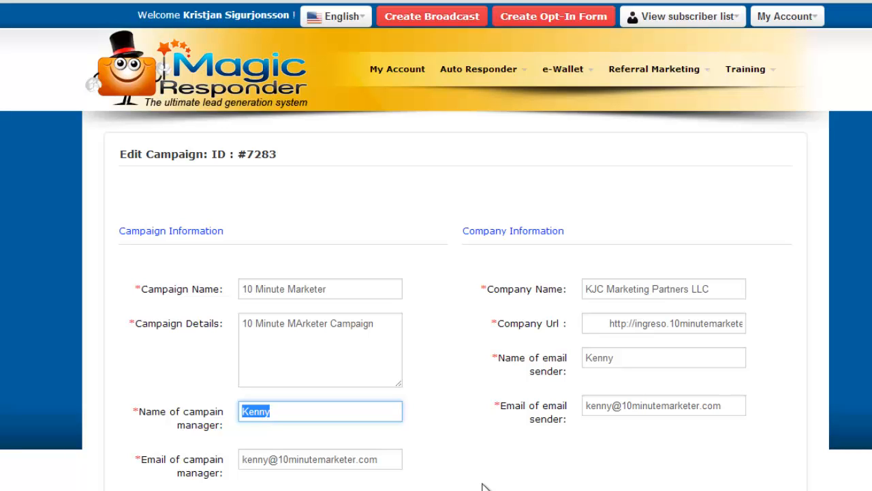
text(Kristjan)
click(398, 459)
drag(379, 460, 240, 459)
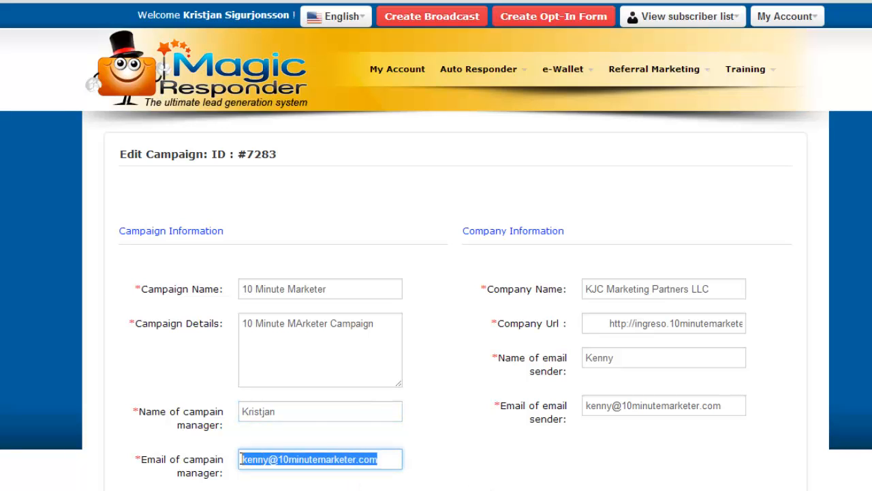
key(alt+Tab)
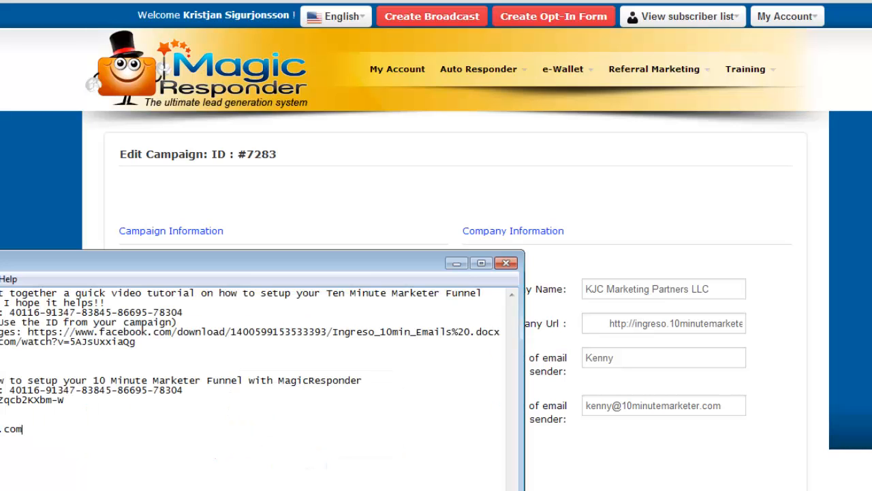
drag(30, 430, 1, 430)
right_click(0, 430)
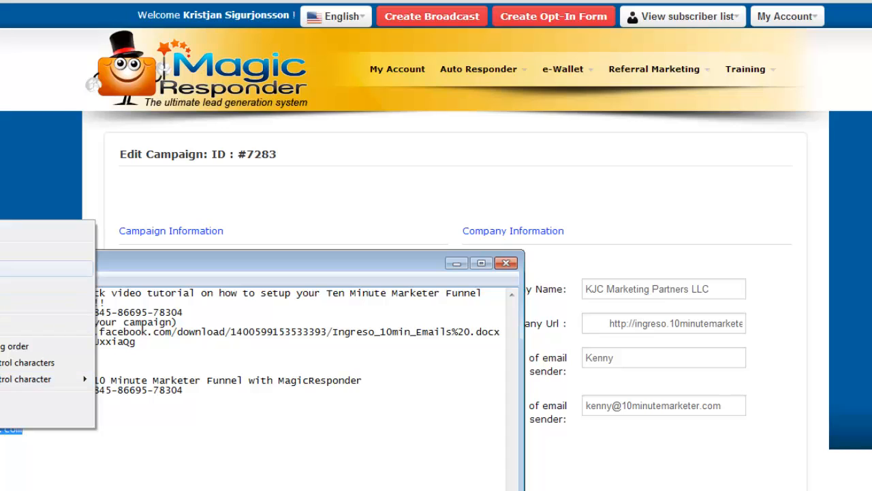
click(4, 269)
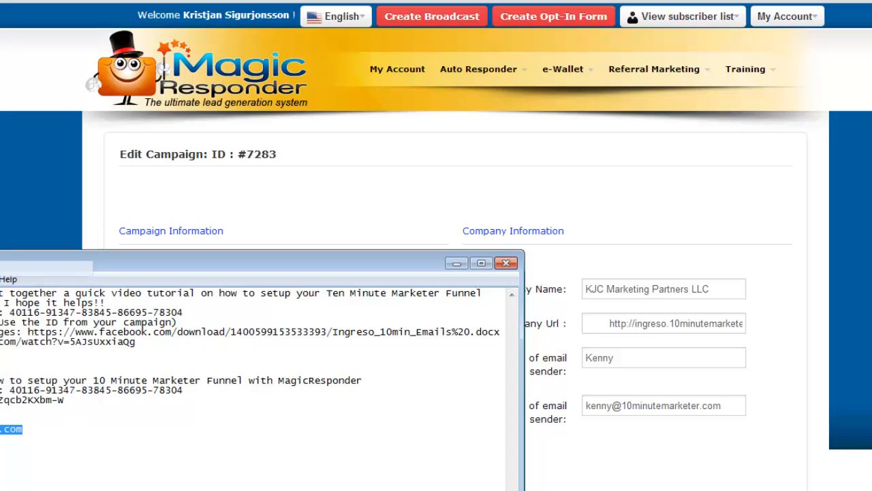
click(456, 263)
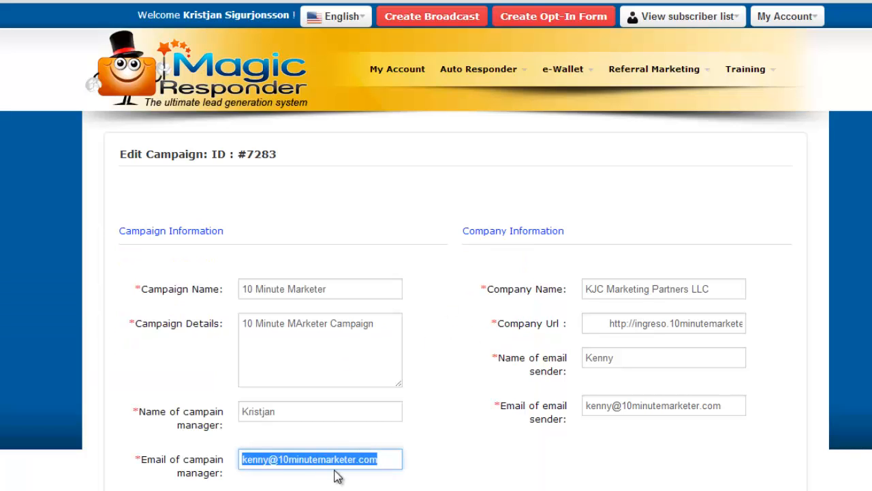
key(Delete)
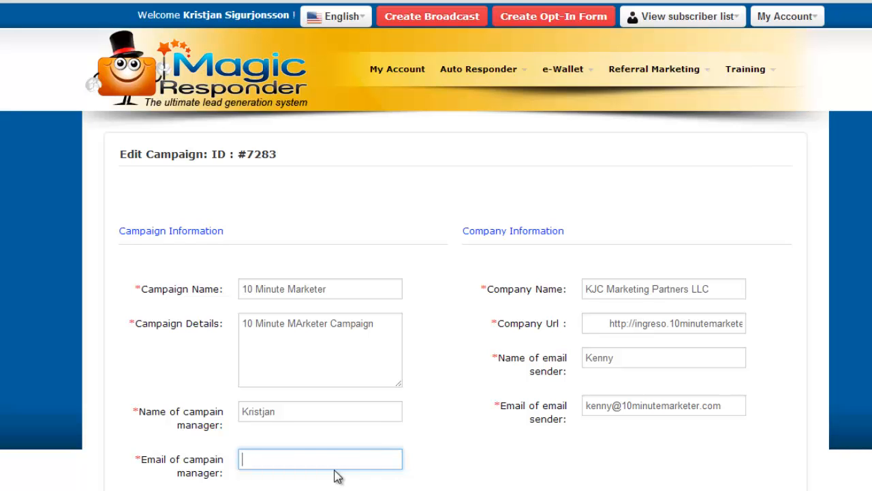
key(ctrl+v)
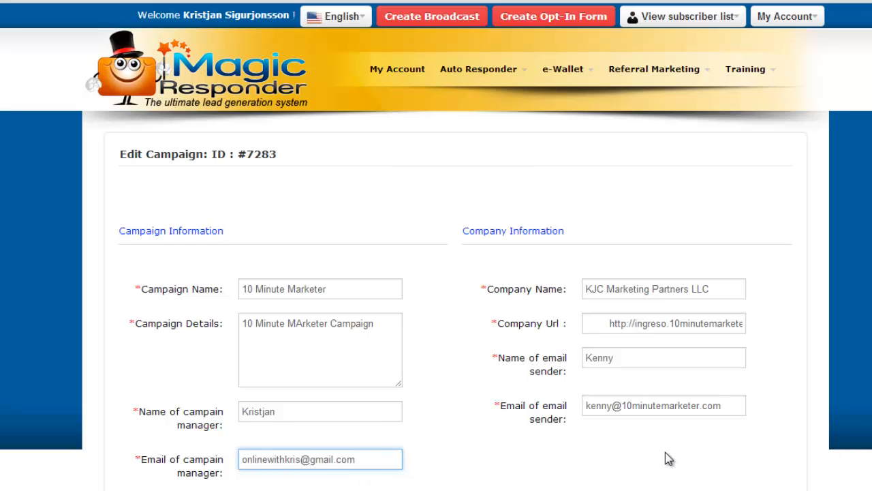
scroll(664, 453, down, 2)
scroll(664, 452, up, 2)
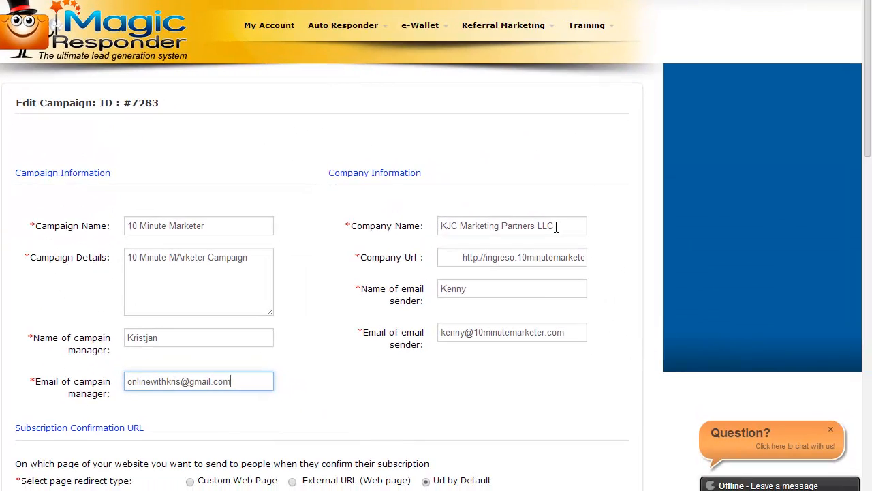
Replace the Company Name with the user's own business name
drag(724, 289, 651, 289)
drag(501, 226, 439, 226)
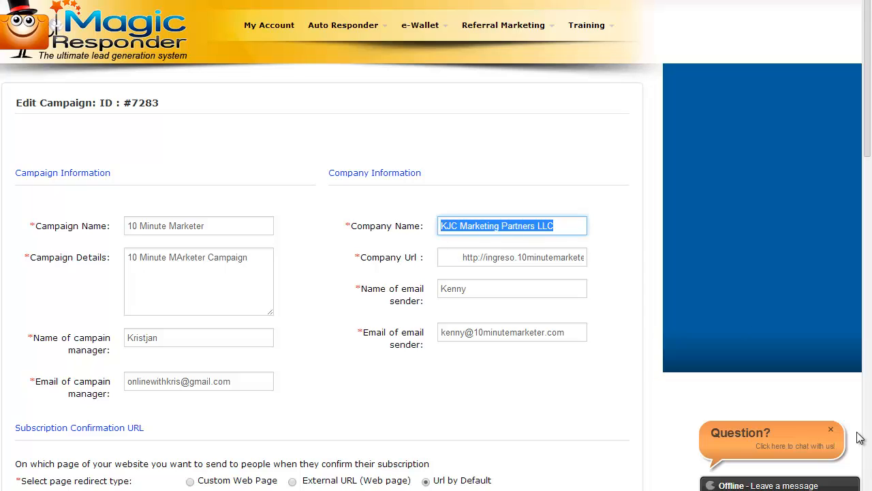
text(Online)
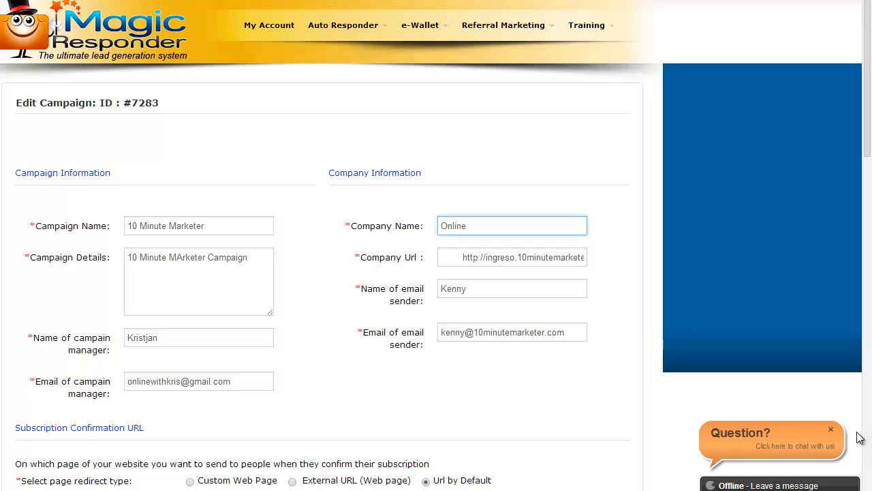
text( With Kristjan Sigurjonsson)
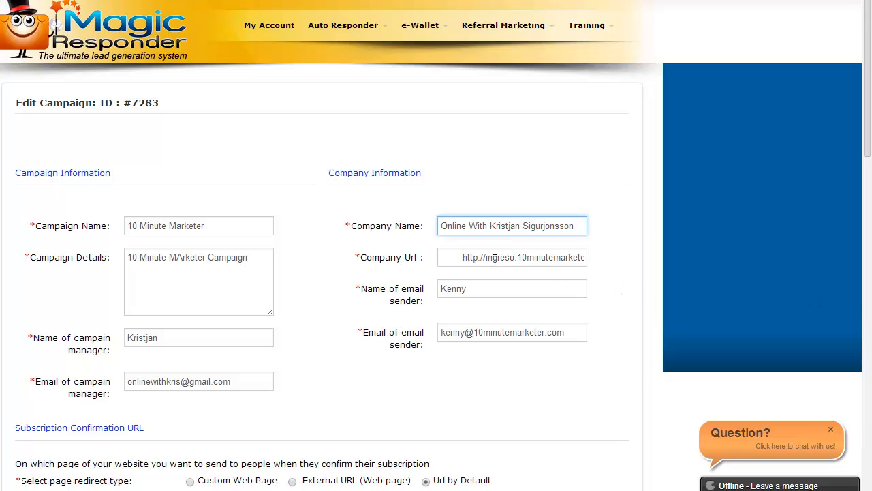
Paste the personal ingreso.10minutemarketer.com affiliate URL from Notepad over the Company Url value
drag(452, 257, 594, 258)
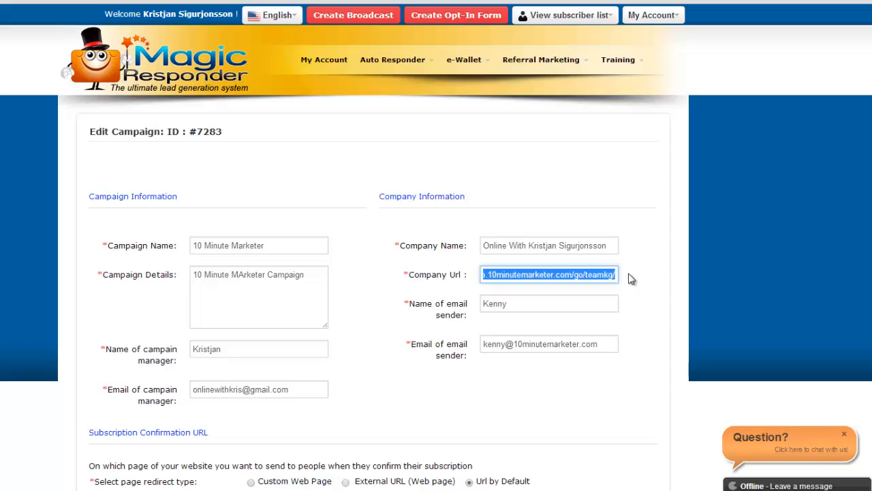
click(599, 261)
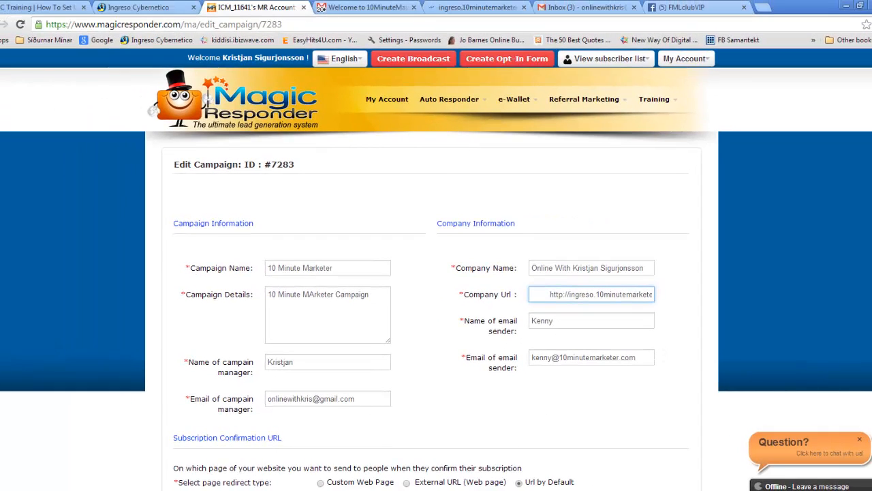
mouse_move(348, 490)
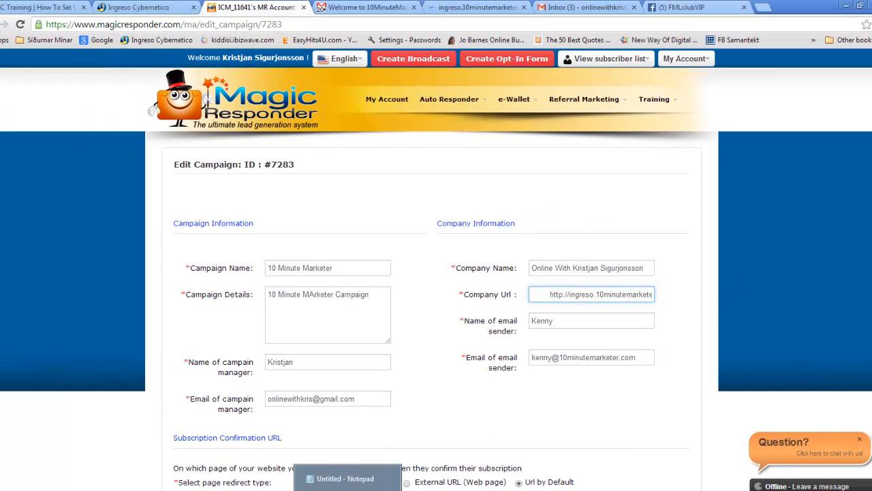
click(348, 481)
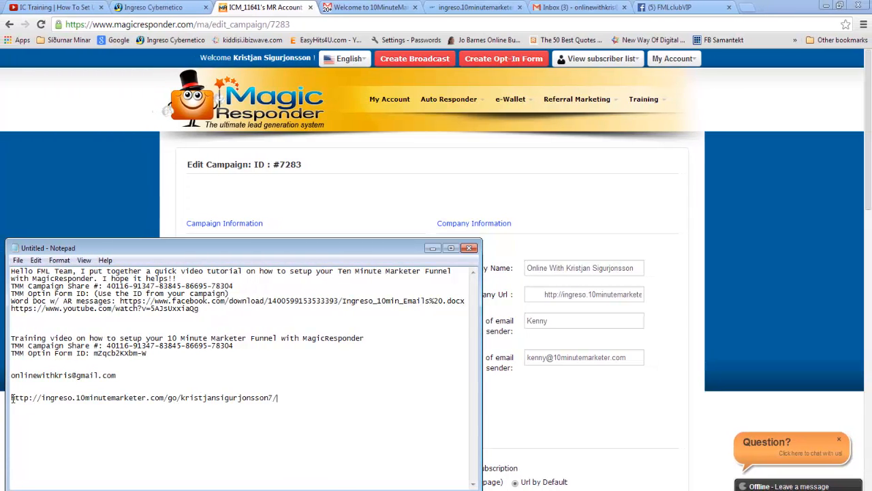
drag(12, 398, 280, 398)
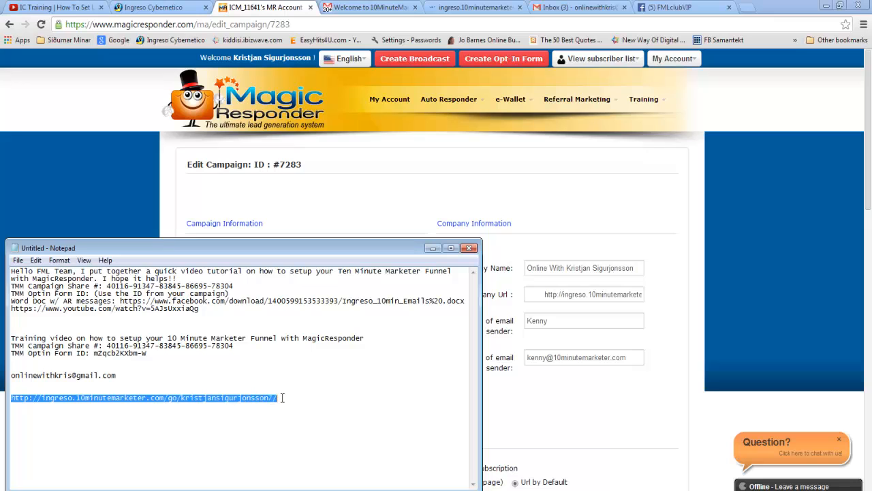
right_click(216, 400)
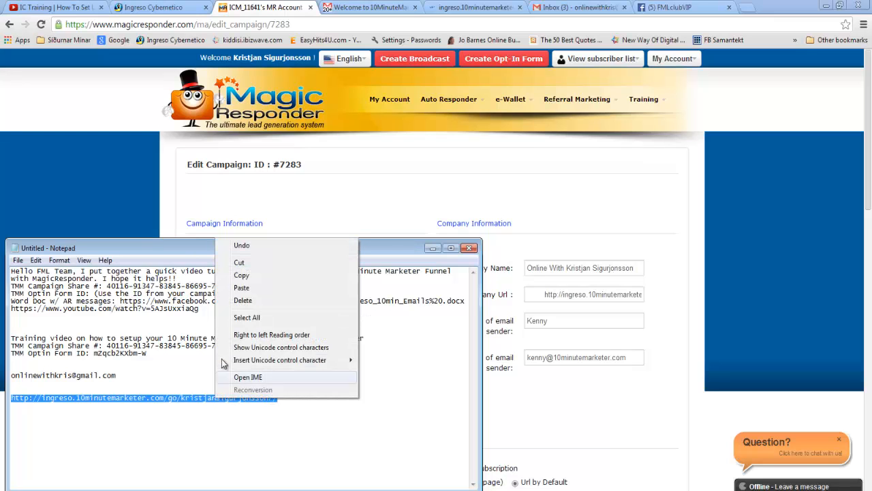
click(242, 276)
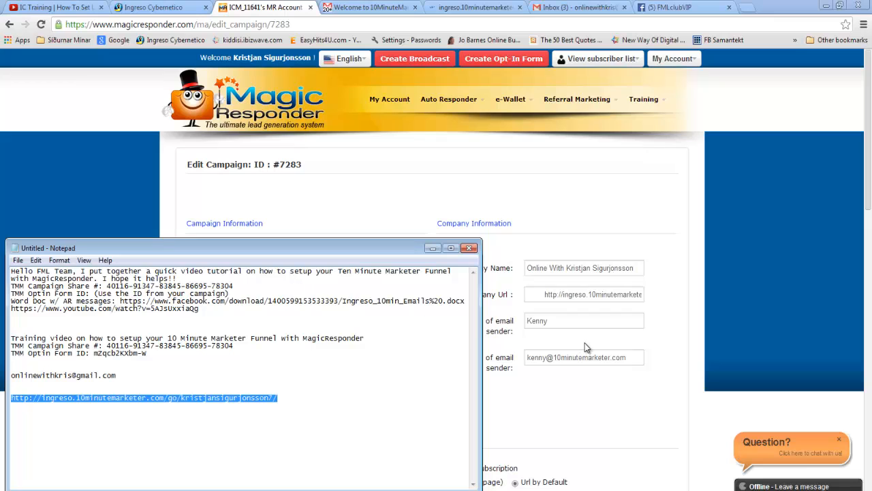
drag(533, 294, 685, 297)
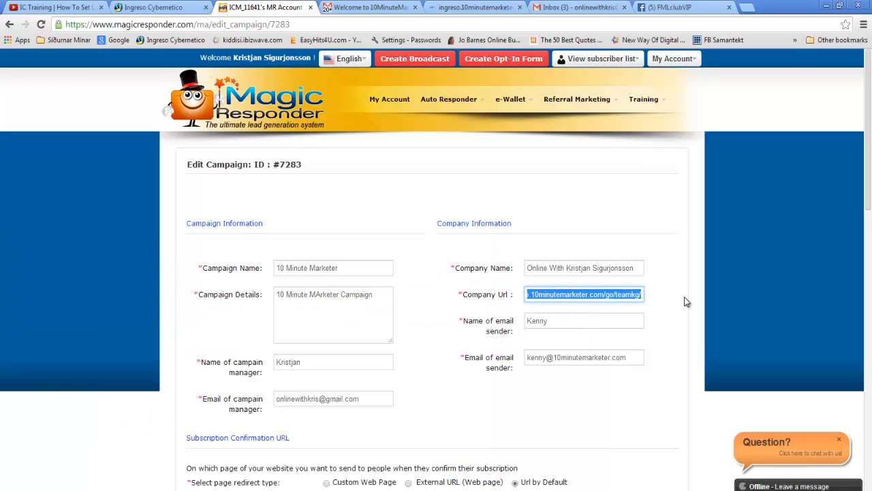
key(ctrl+v)
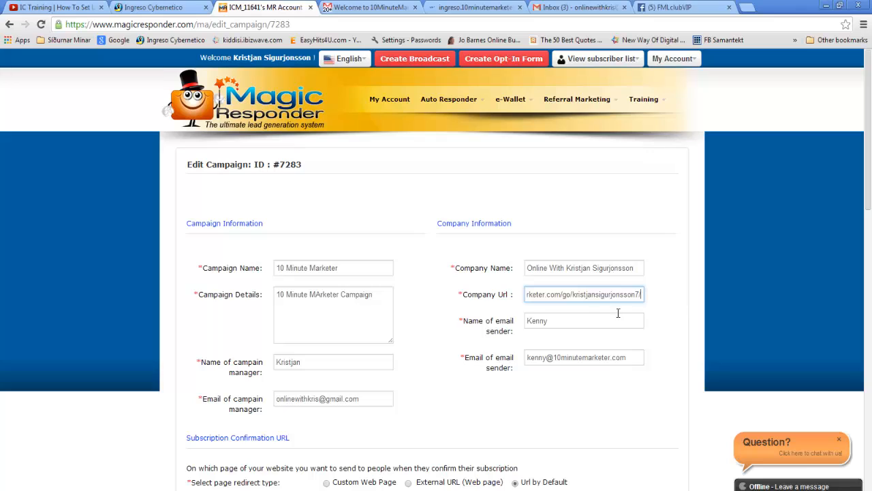
click(561, 320)
drag(561, 320, 526, 323)
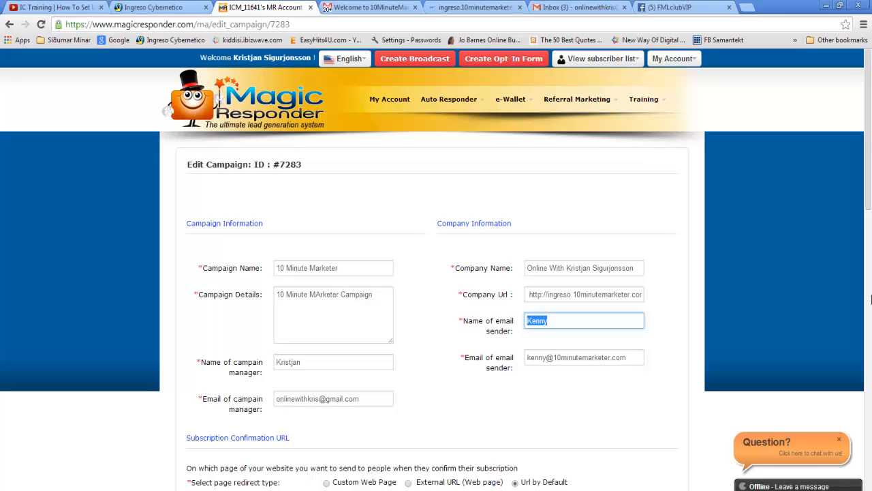
Set the email sender name to the business name and copy the manager's e-mail into the sender e-mail
text(Online With Kristjan)
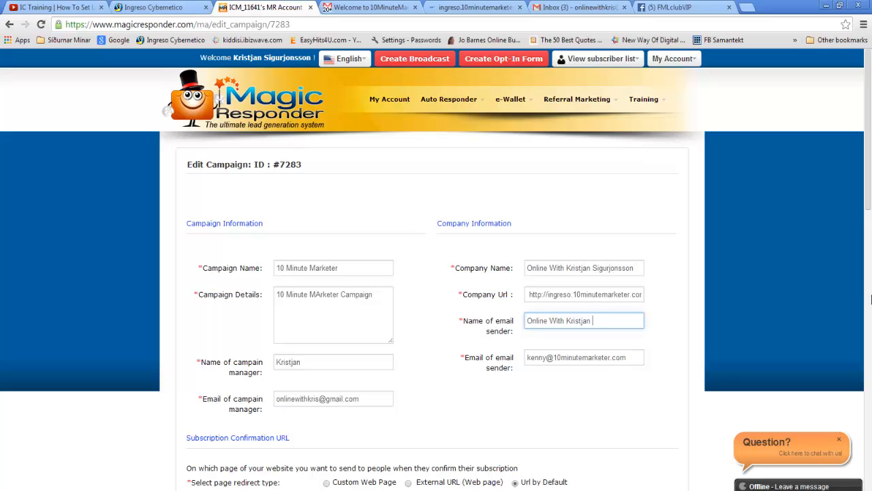
text( Sigurjonsson)
drag(631, 358, 528, 358)
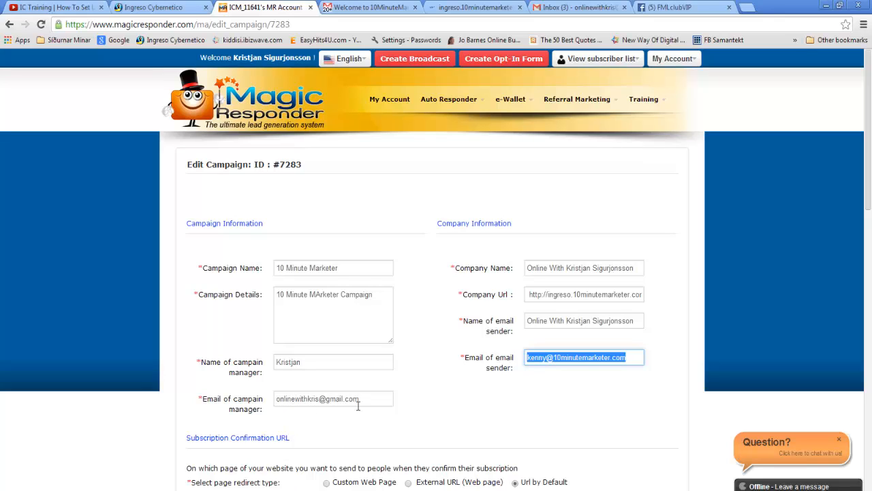
drag(359, 399, 275, 399)
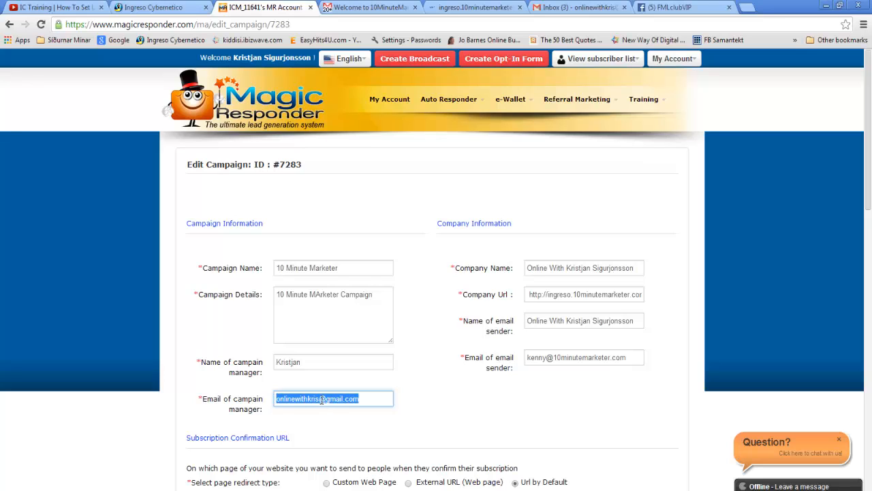
right_click(321, 400)
click(361, 252)
drag(627, 359, 528, 357)
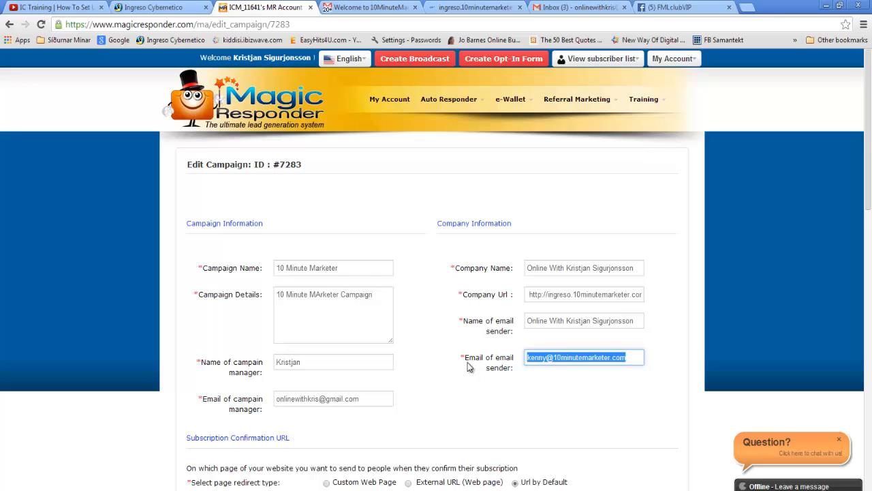
right_click(558, 359)
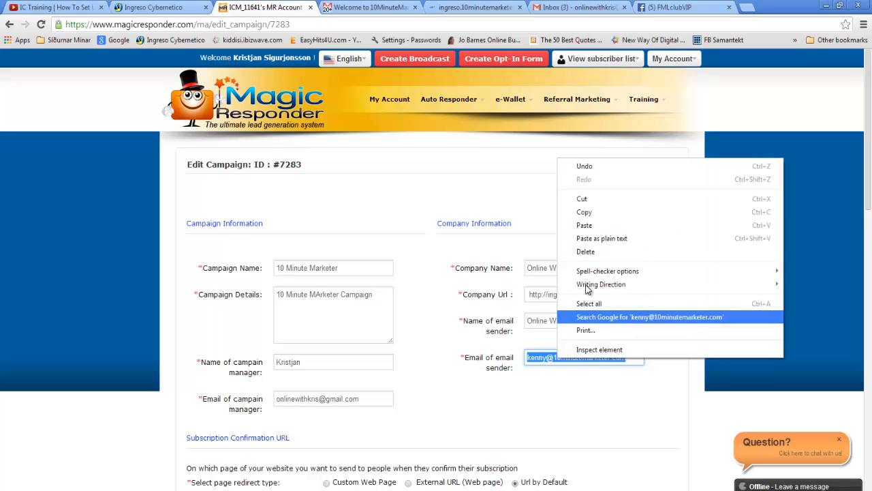
click(585, 227)
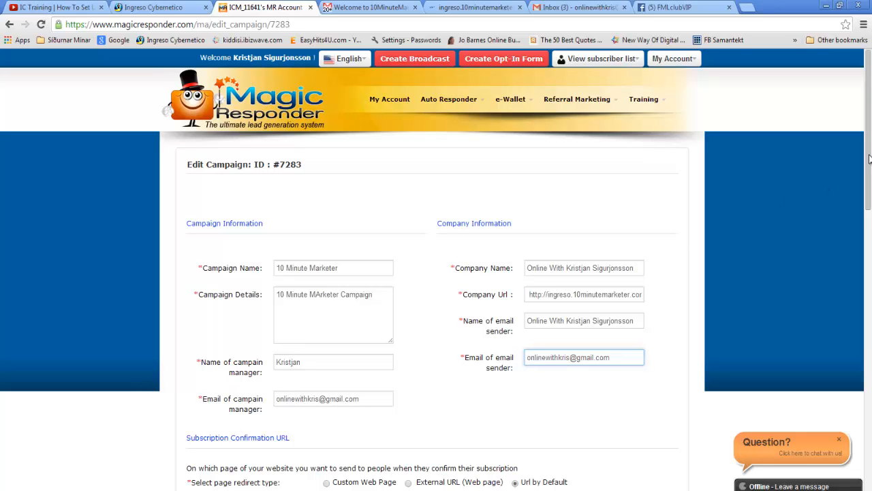
drag(868, 161, 868, 405)
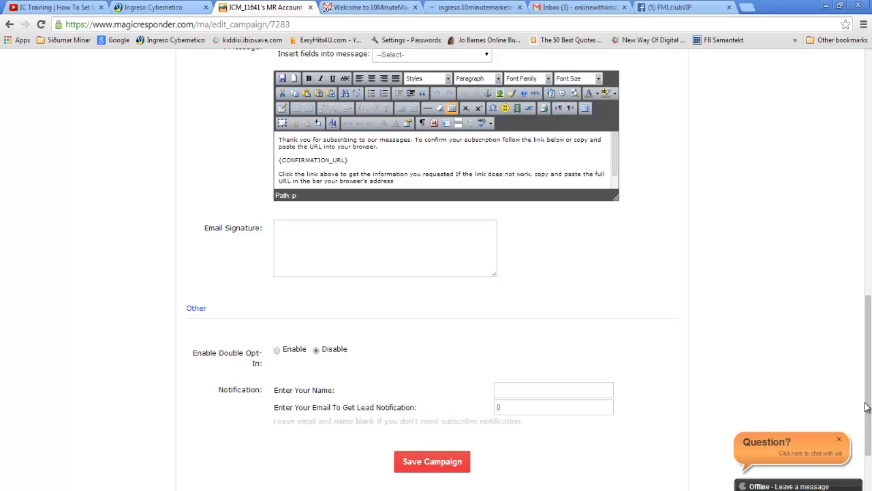
Type the user's full name as the Email Signature and copy it into the notification name
click(288, 236)
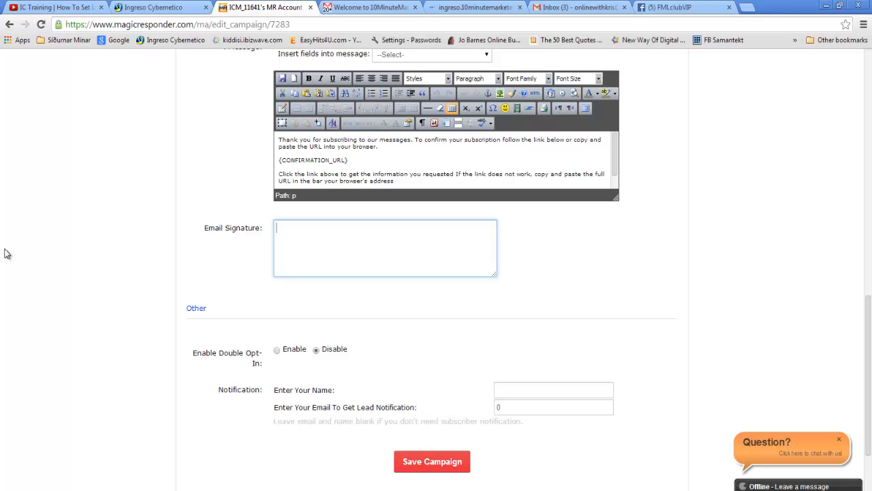
text(Kristjan Sigurjonsson)
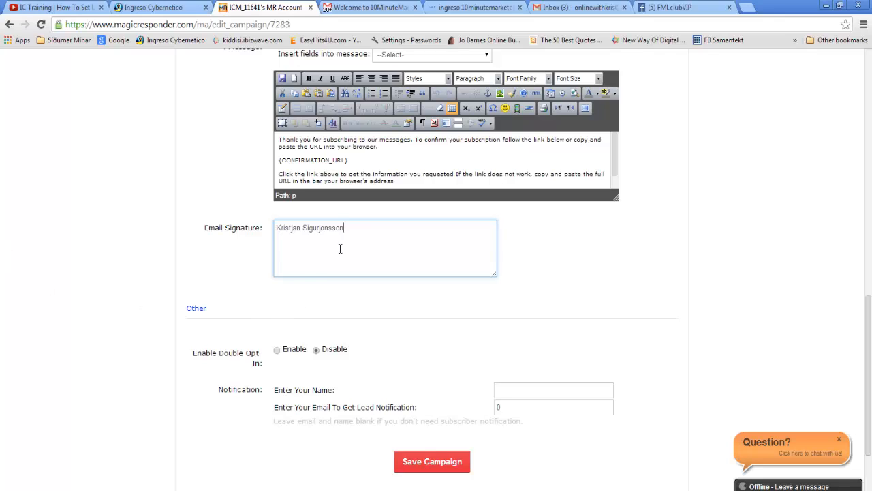
drag(351, 232, 297, 235)
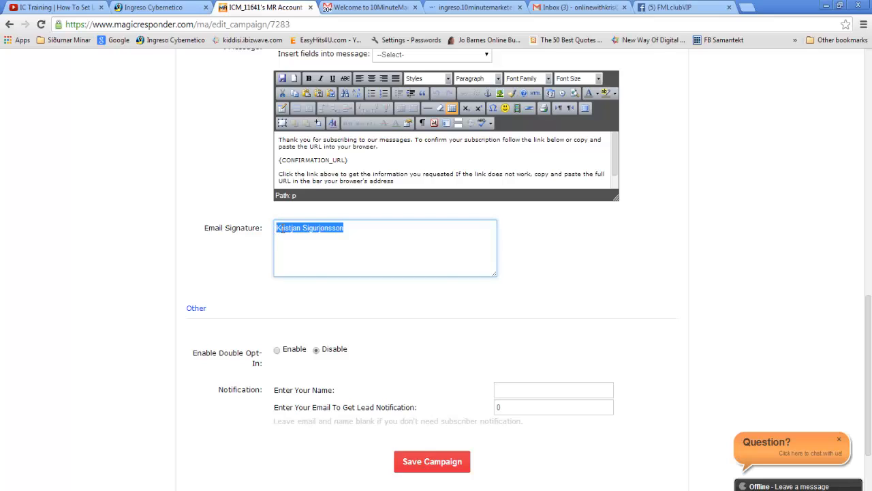
right_click(282, 231)
click(310, 283)
click(509, 390)
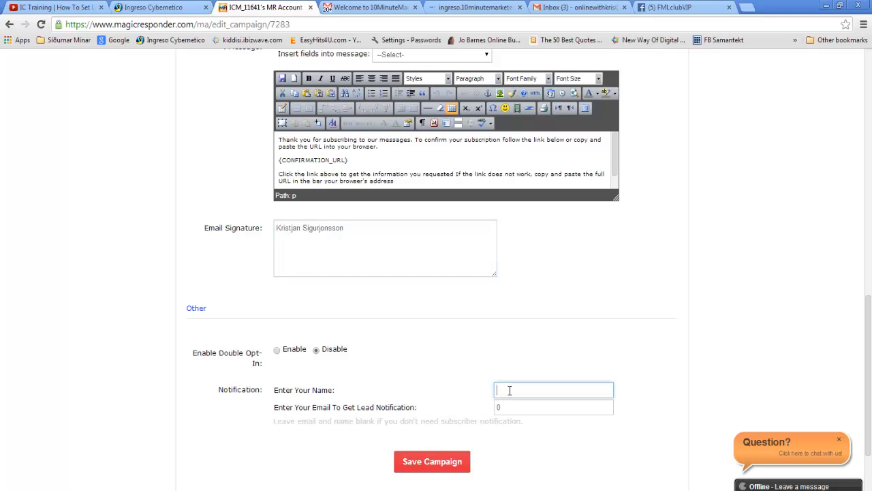
key(ctrl+v)
Paste the user's e-mail from Notepad into the lead notification field and delete the leftover 0
click(386, 489)
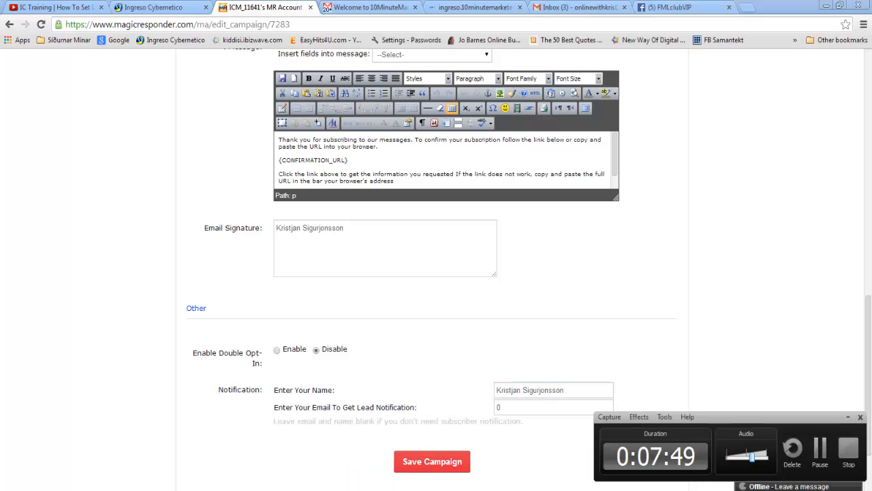
click(824, 452)
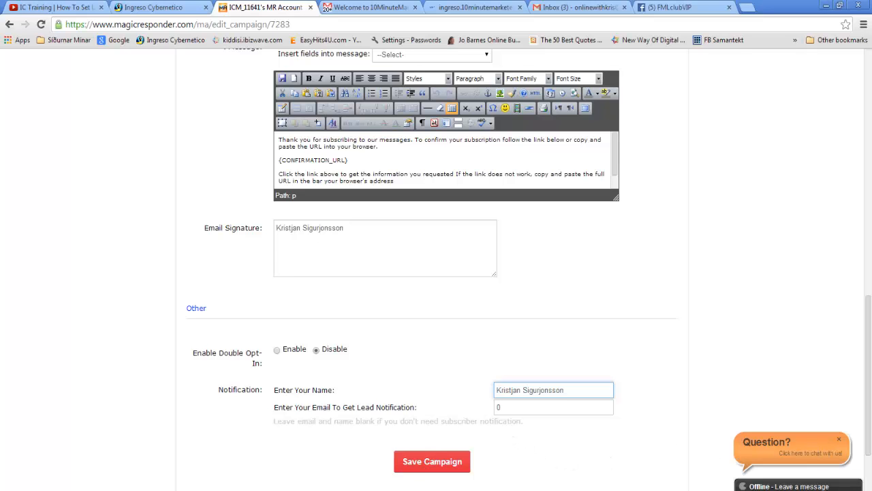
click(294, 490)
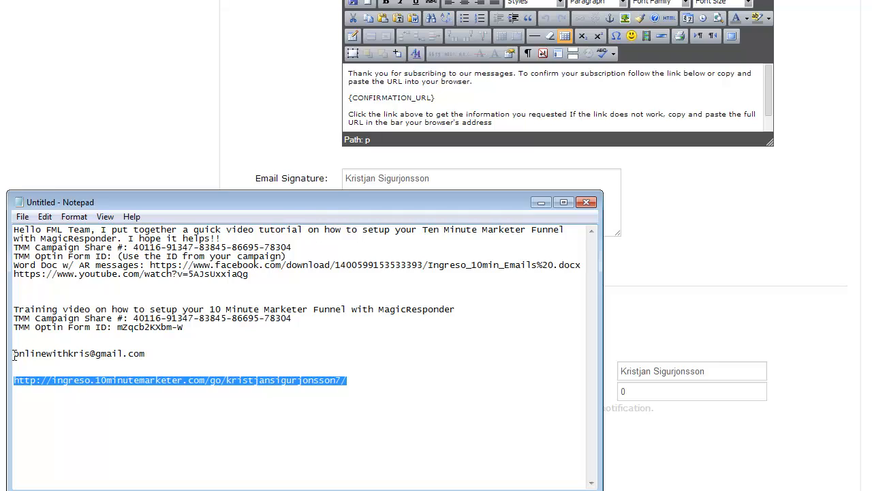
drag(13, 353, 145, 358)
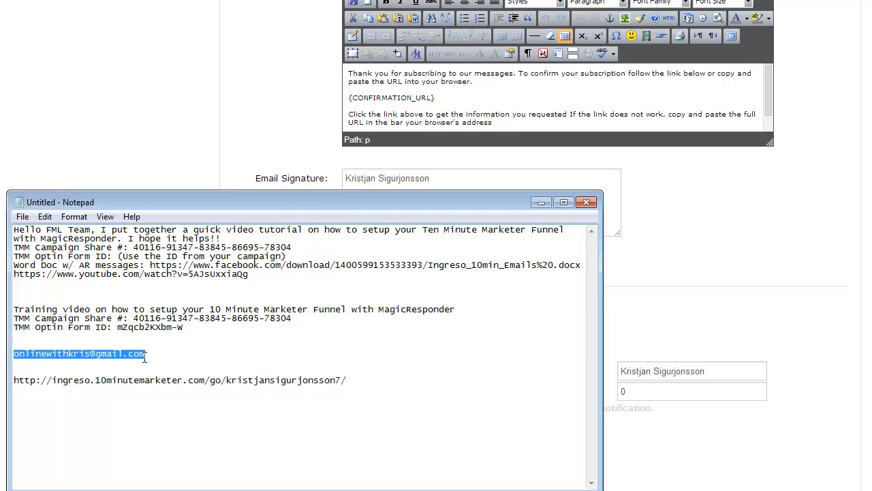
right_click(116, 352)
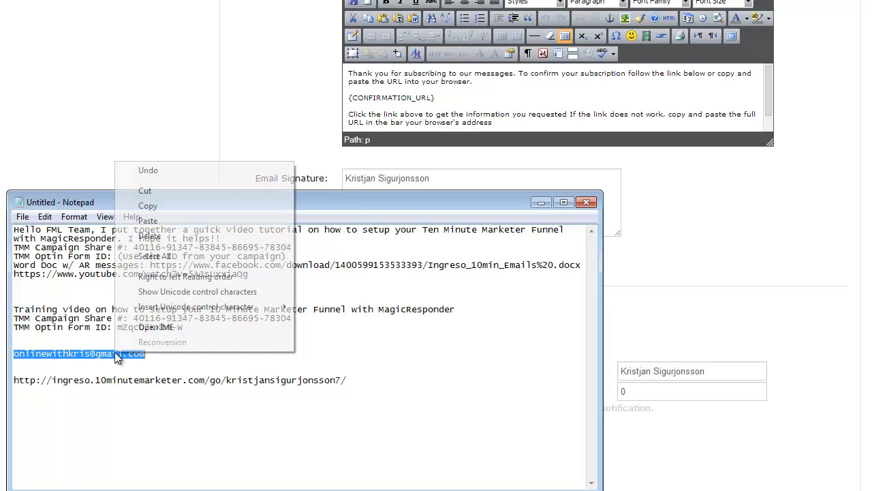
click(157, 208)
click(640, 392)
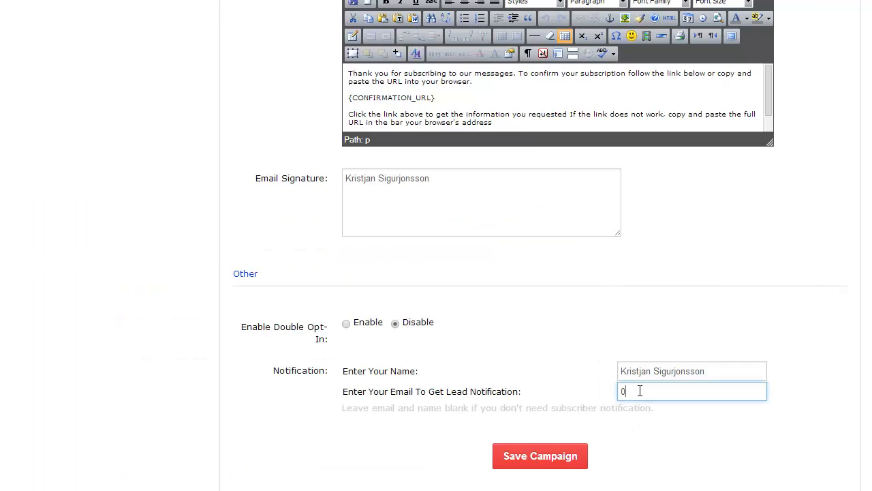
right_click(643, 391)
click(668, 264)
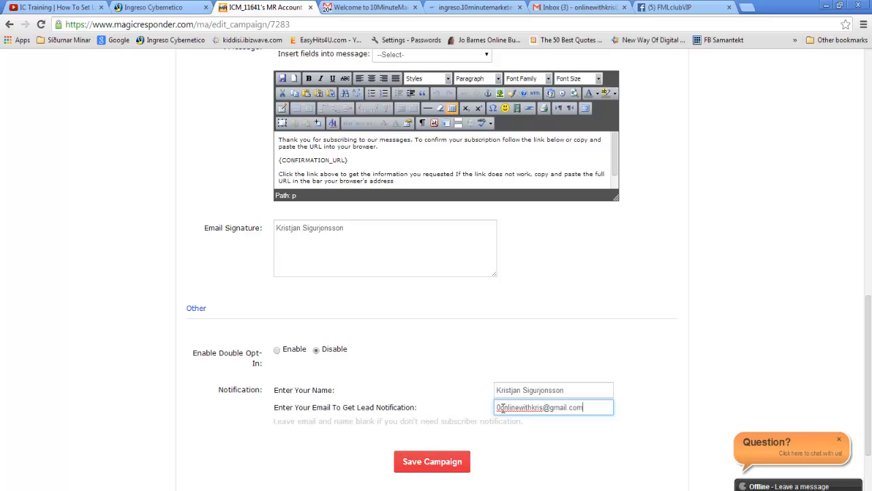
drag(501, 408, 497, 408)
key(BackSpace)
Append the surname to the Name of campaign manager field so it holds the full name
scroll(123, 353, up, 1)
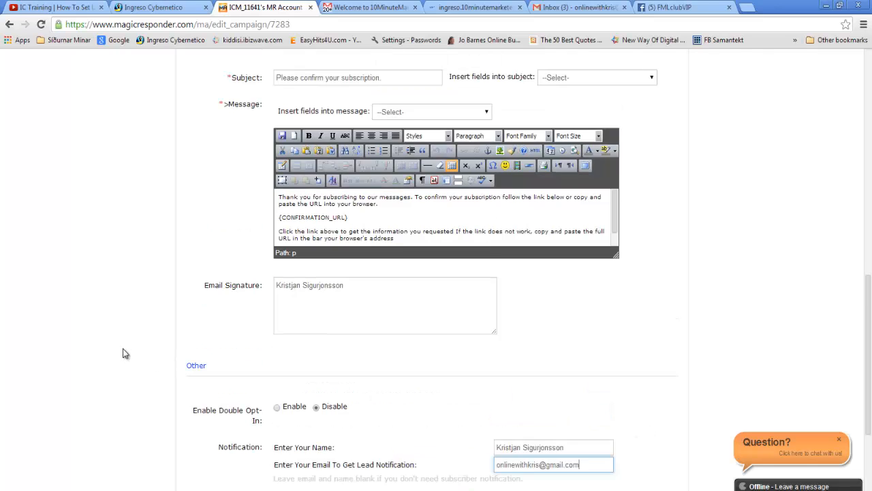
scroll(123, 349, up, 3)
scroll(123, 349, up, 4)
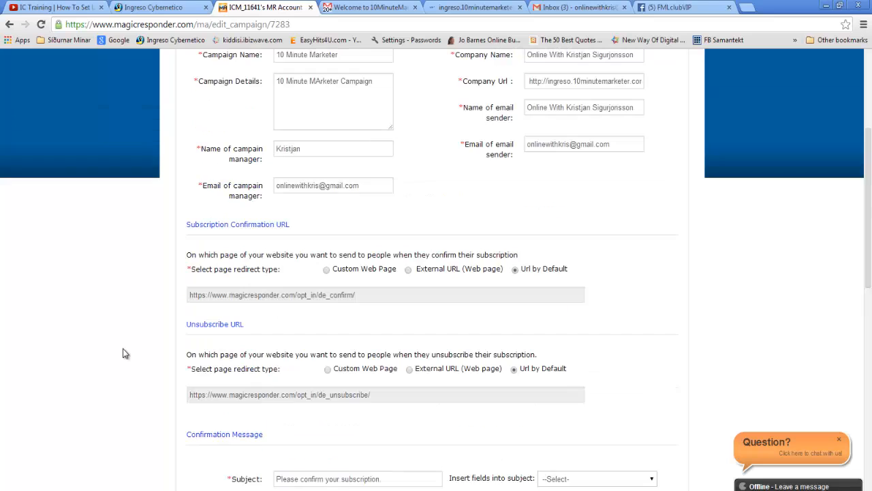
scroll(123, 353, up, 2)
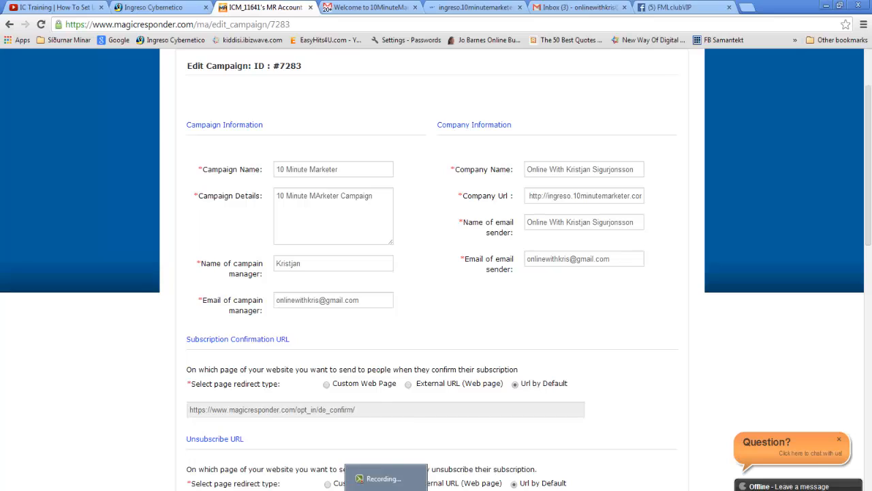
click(312, 265)
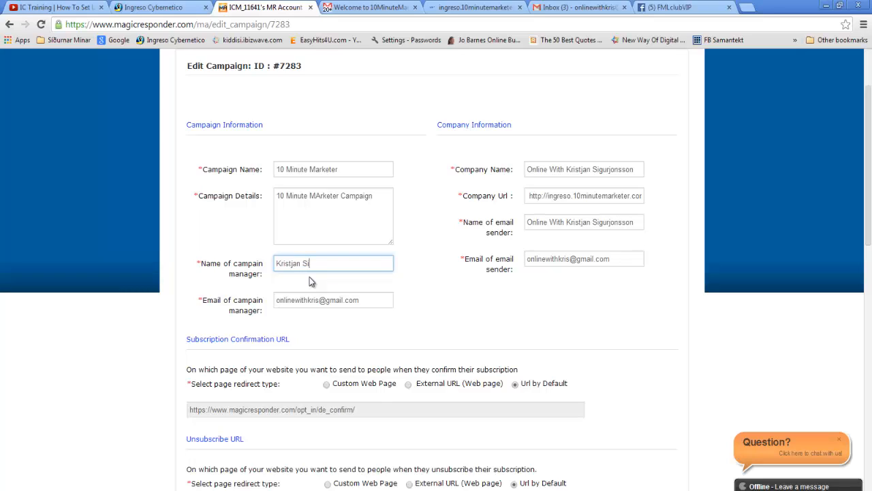
text(Sigurjonsson)
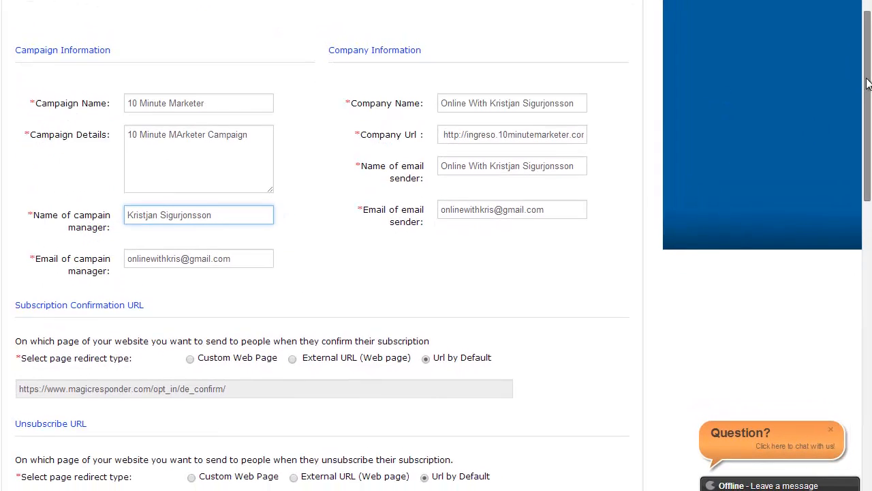
drag(867, 84, 863, 374)
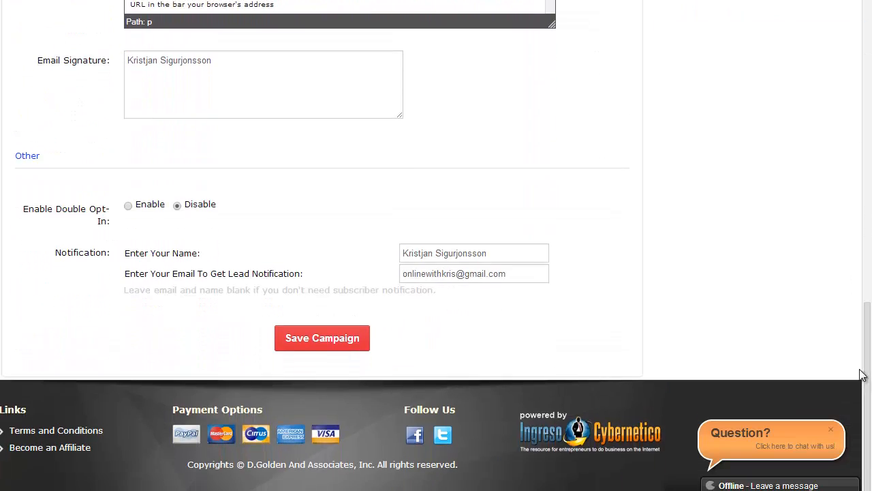
Save the campaign edits and activate the 10 Minute Marketer campaign #7283
click(319, 343)
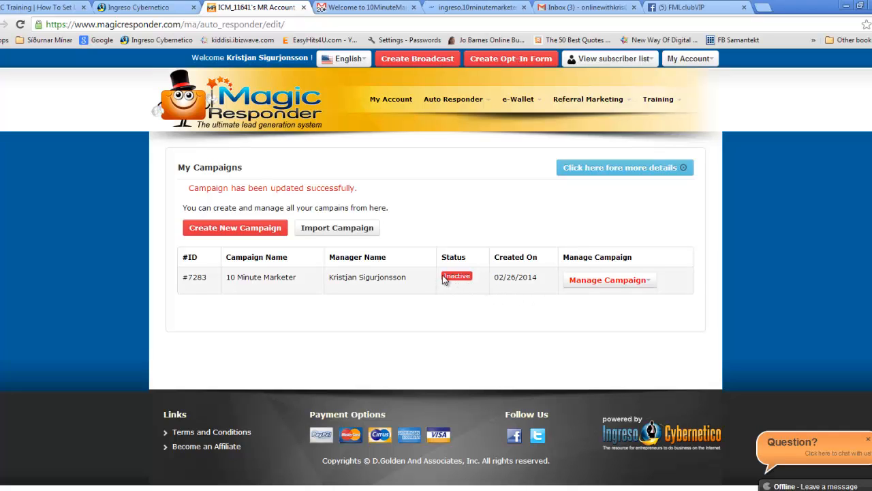
click(649, 282)
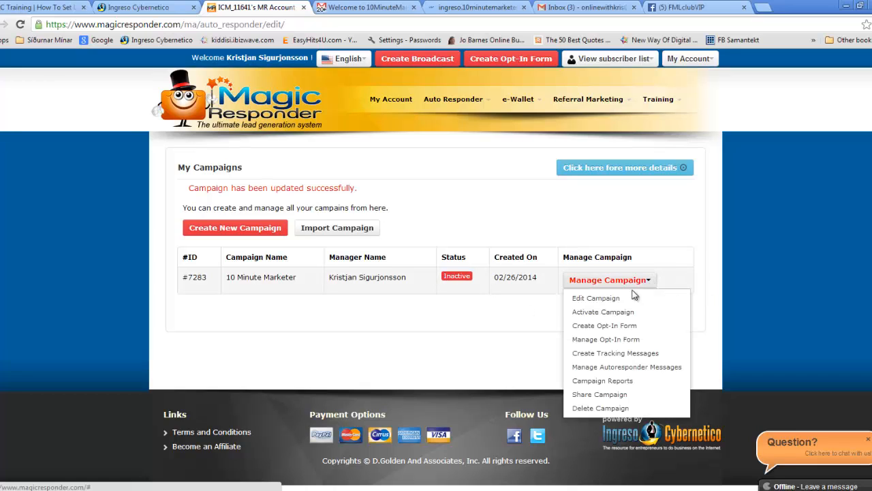
click(602, 315)
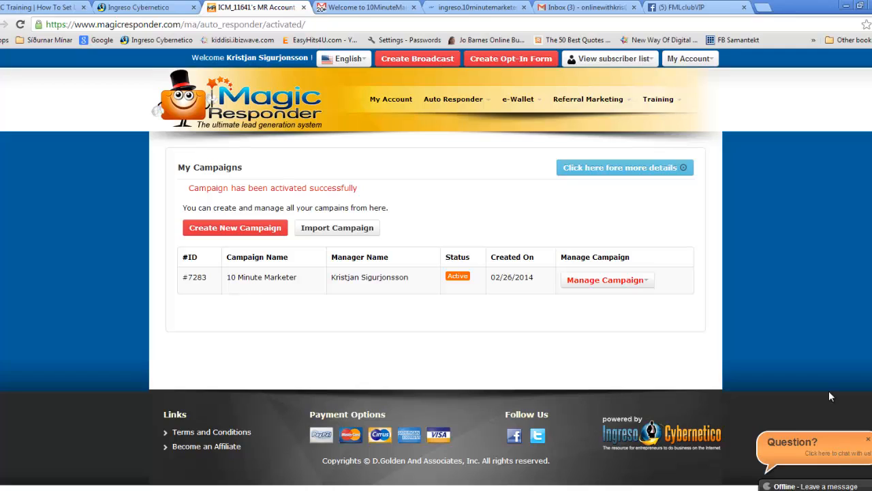
Open the campaign's opt-in forms and copy the ID of Form_01_28_2014_07_28_03_pm
click(646, 284)
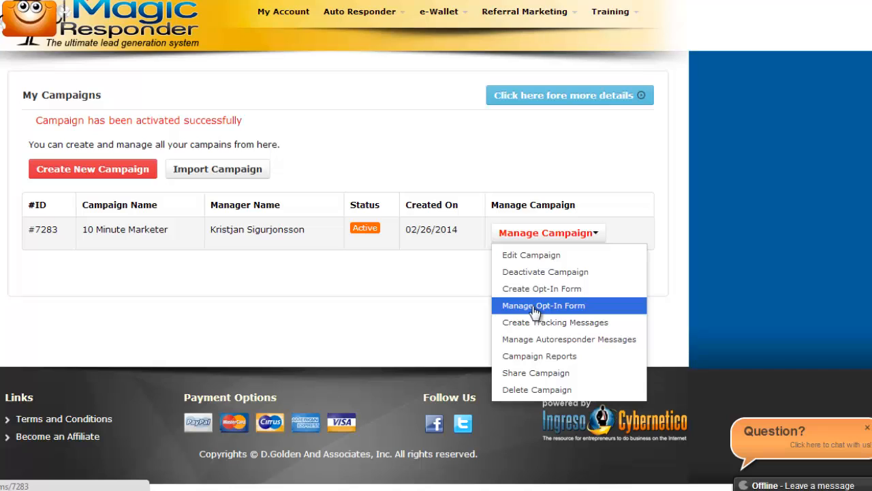
click(535, 311)
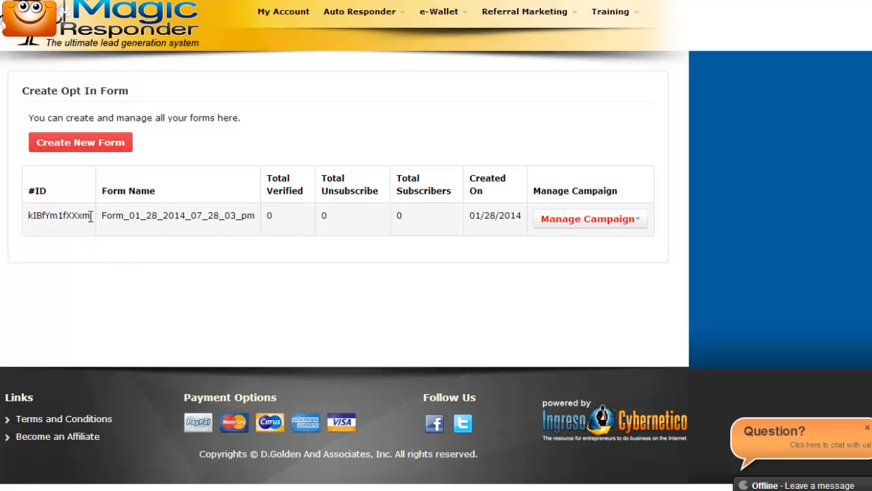
drag(91, 216, 25, 215)
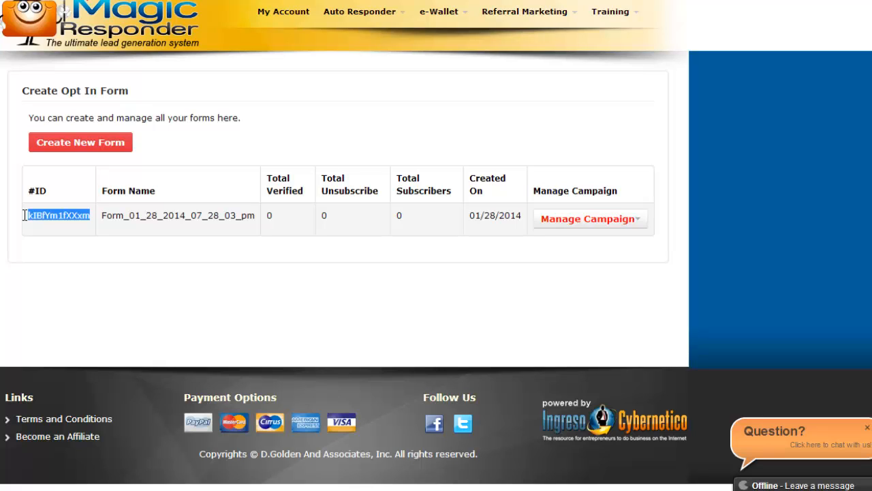
right_click(24, 219)
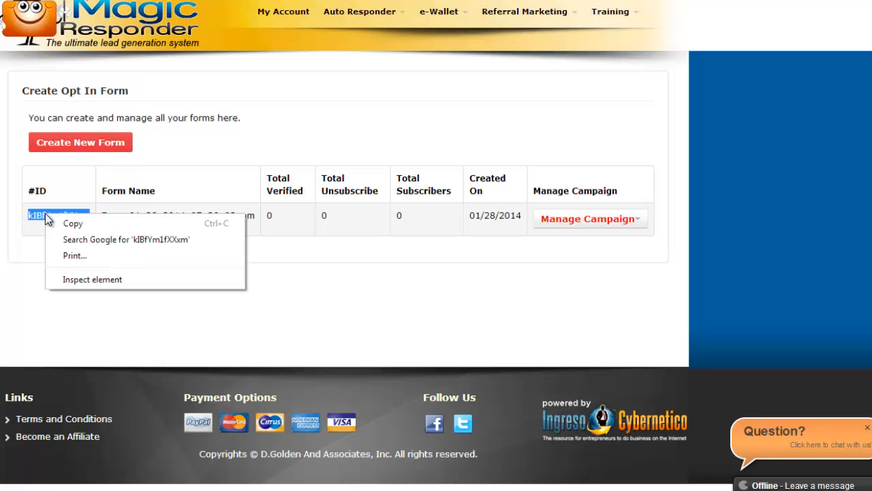
click(71, 225)
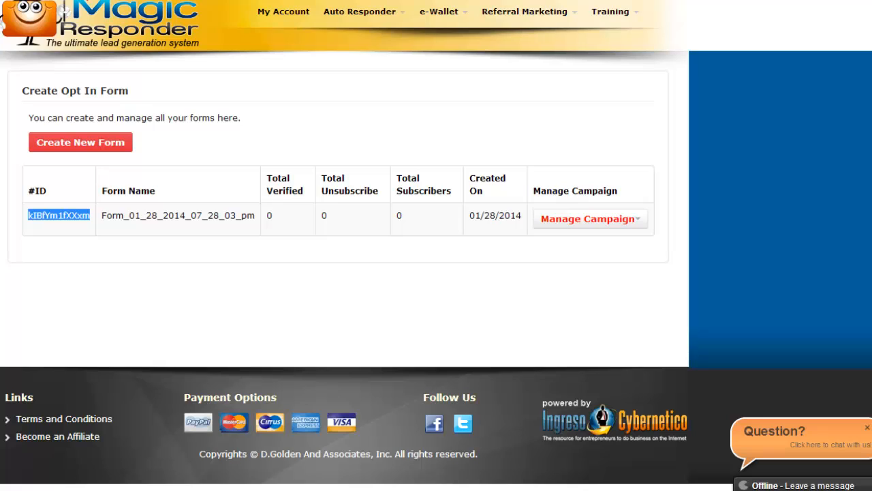
Paste the opt-in form ID into the Notepad notes and return to the forms page
key(alt+Tab)
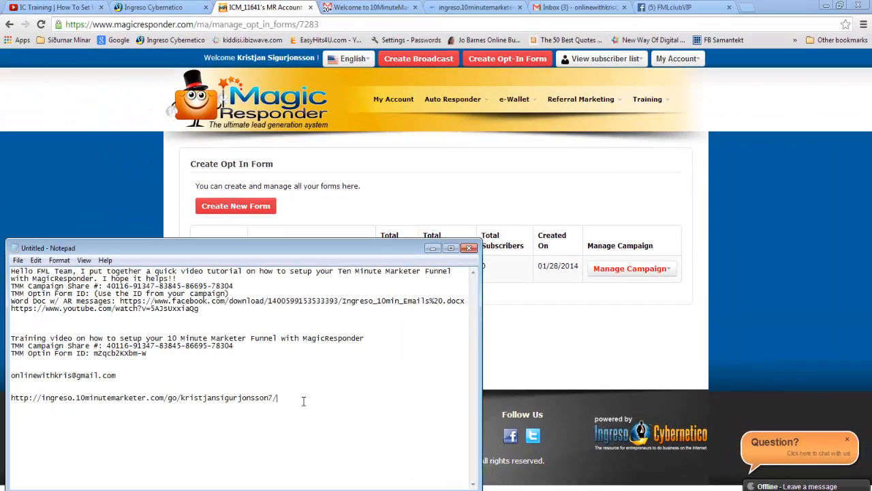
key(Return)
key(Return)
key(Return)
key(ctrl+v)
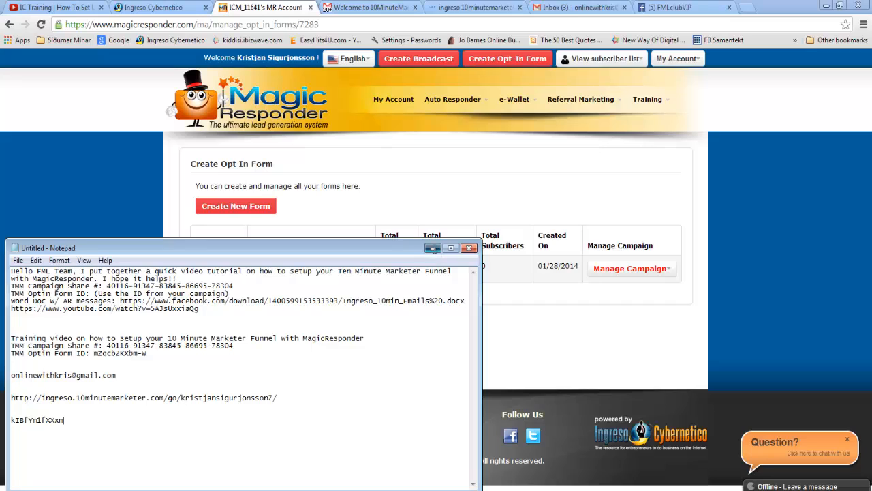
click(433, 248)
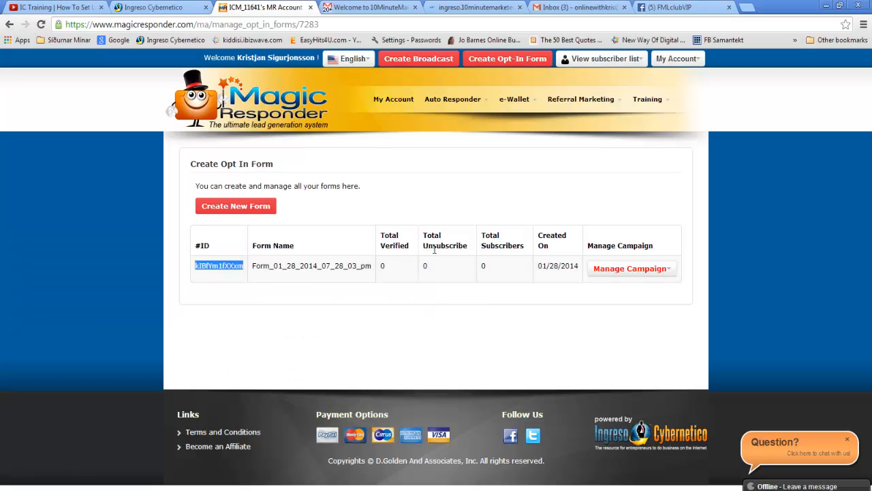
click(239, 282)
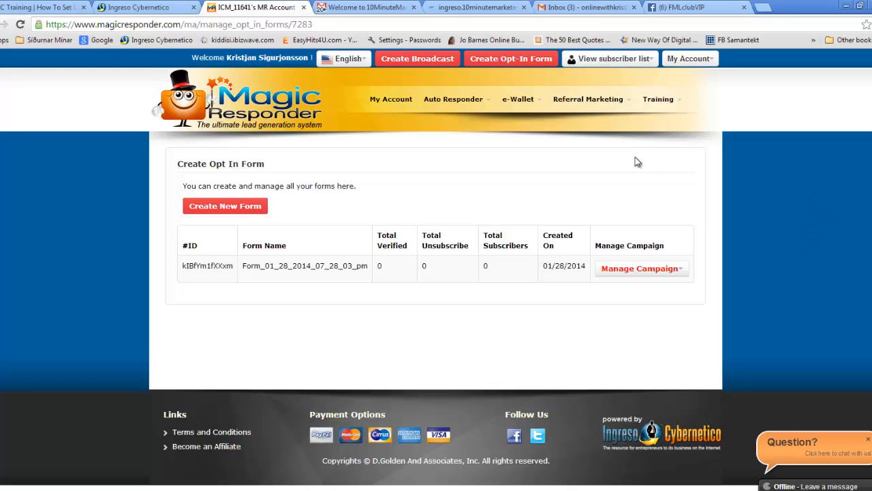
Continue to the autoresponder setup step in the 10 Minute Marketer members area
click(475, 8)
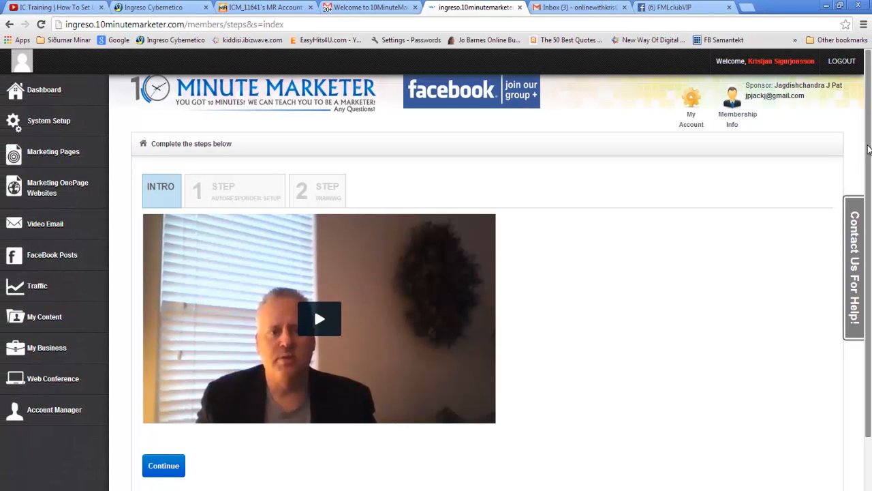
drag(869, 149, 870, 230)
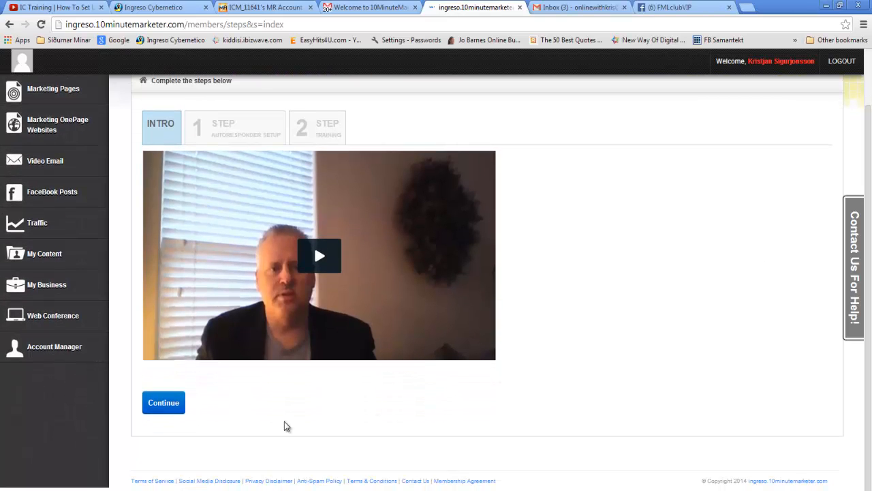
click(161, 405)
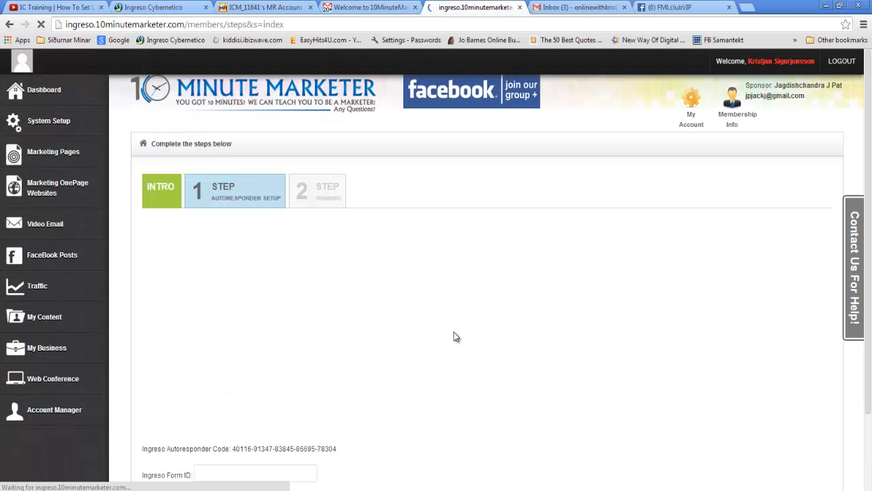
drag(867, 123, 868, 237)
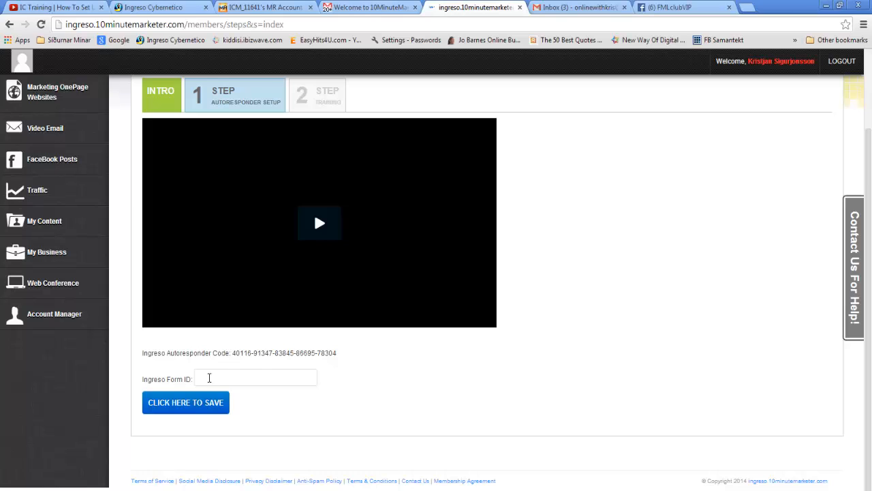
Copy the form ID from the notes into Ingreso Form ID and save it
click(209, 378)
click(374, 490)
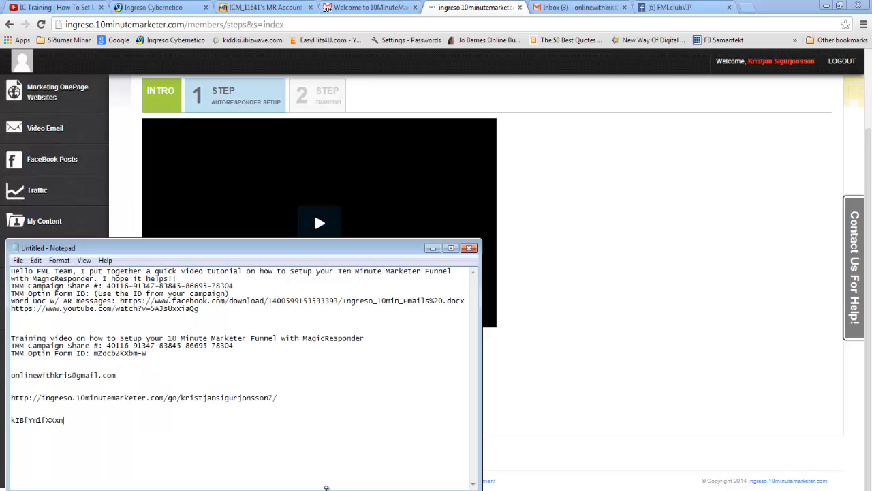
drag(66, 420, 9, 420)
right_click(22, 421)
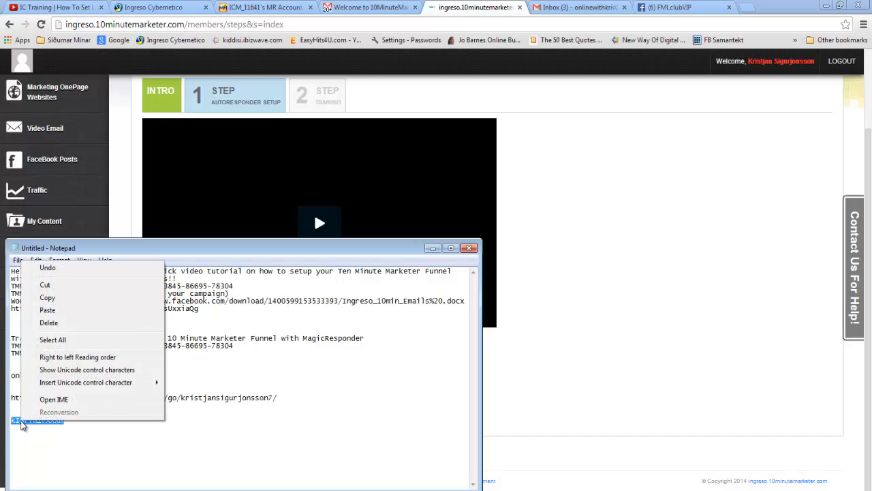
click(53, 297)
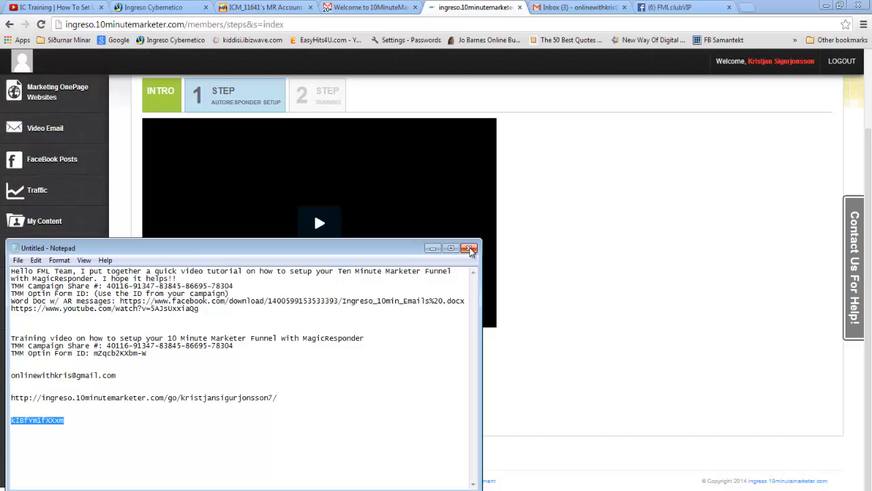
click(432, 248)
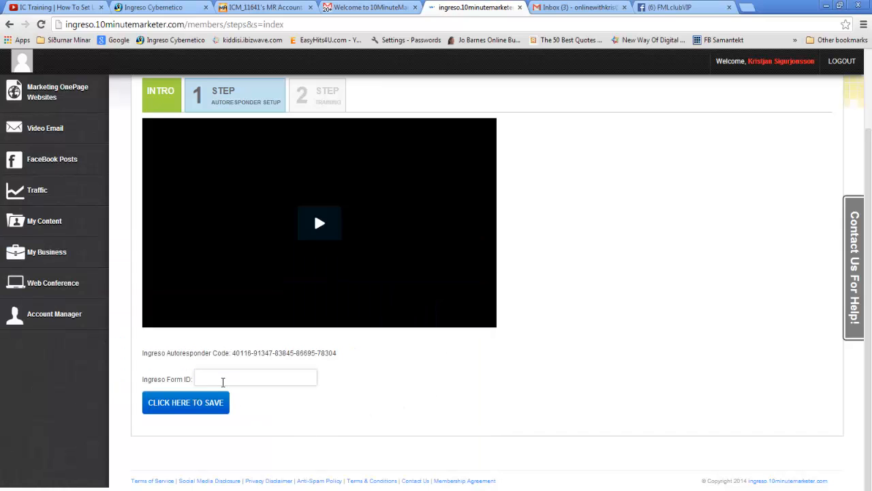
right_click(210, 379)
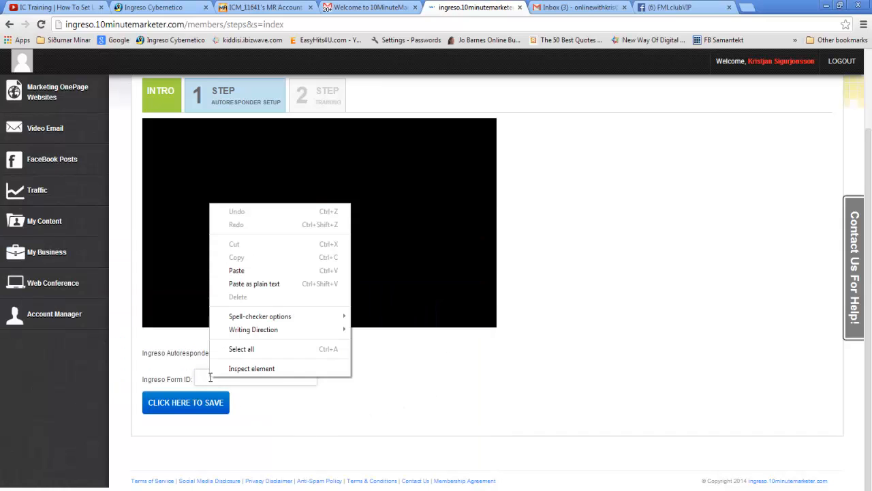
click(242, 270)
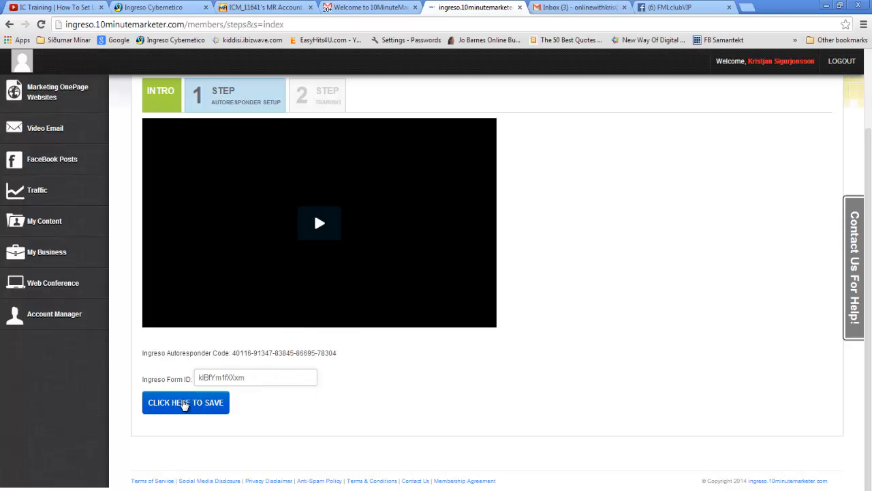
click(183, 403)
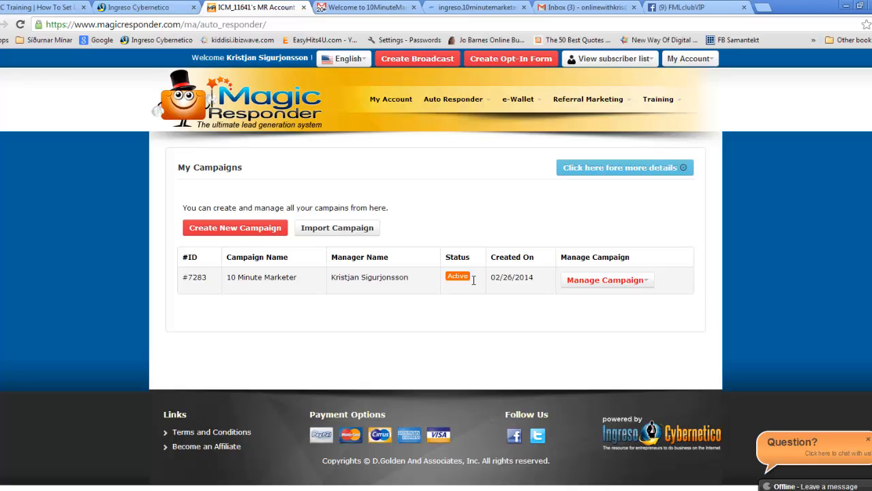
Review the nine imported autoresponder messages (intervals 0–8) and bring up the Welcome message's actions
click(646, 283)
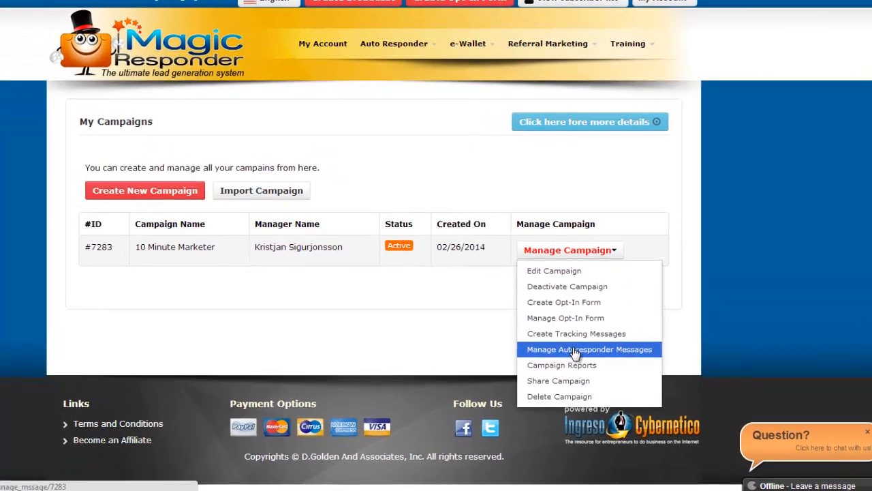
click(575, 349)
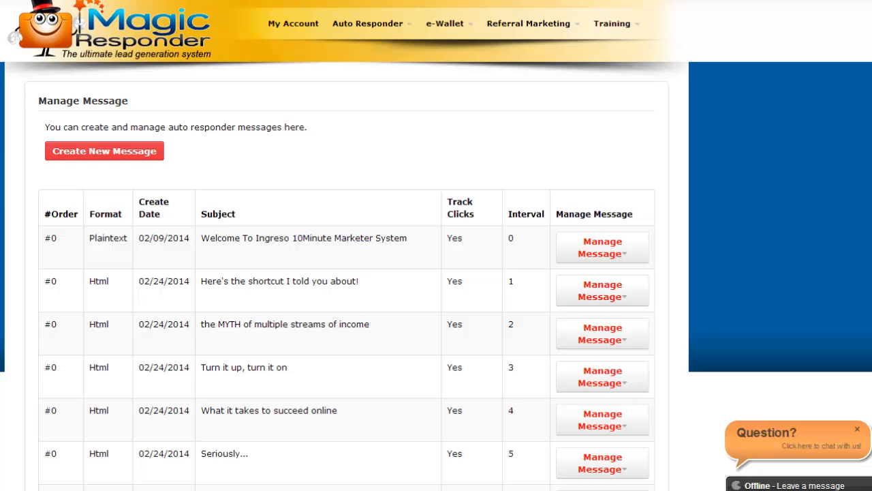
scroll(18, 264, down, 4)
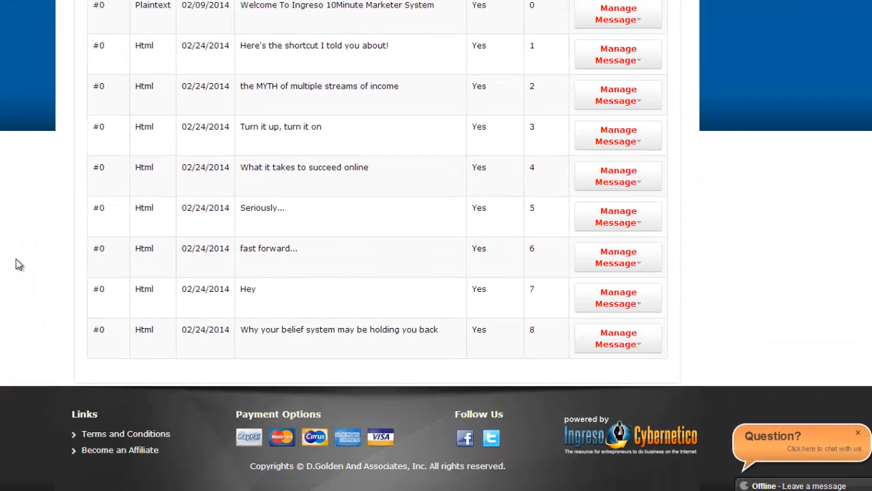
scroll(16, 261, up, 4)
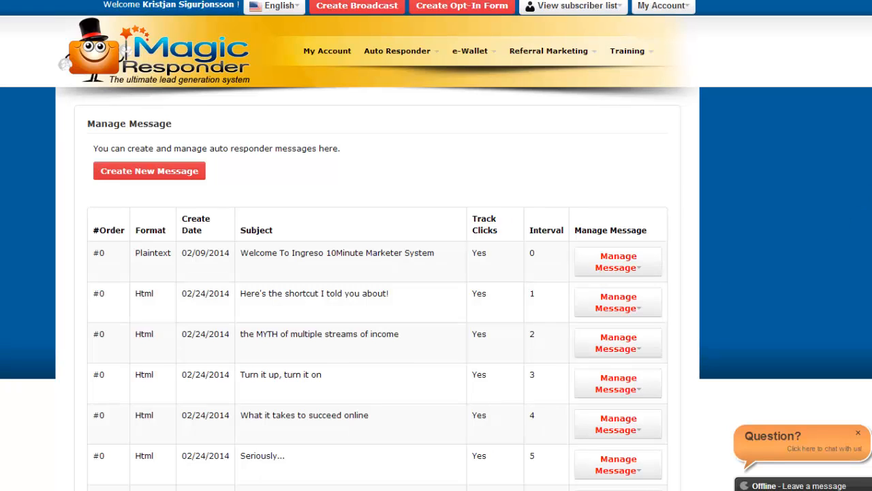
scroll(436, 246, down, 1)
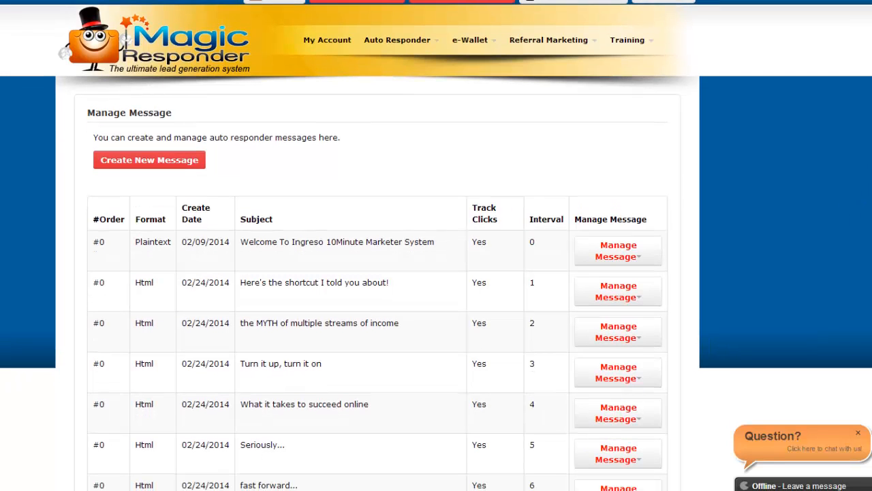
scroll(437, 245, down, 5)
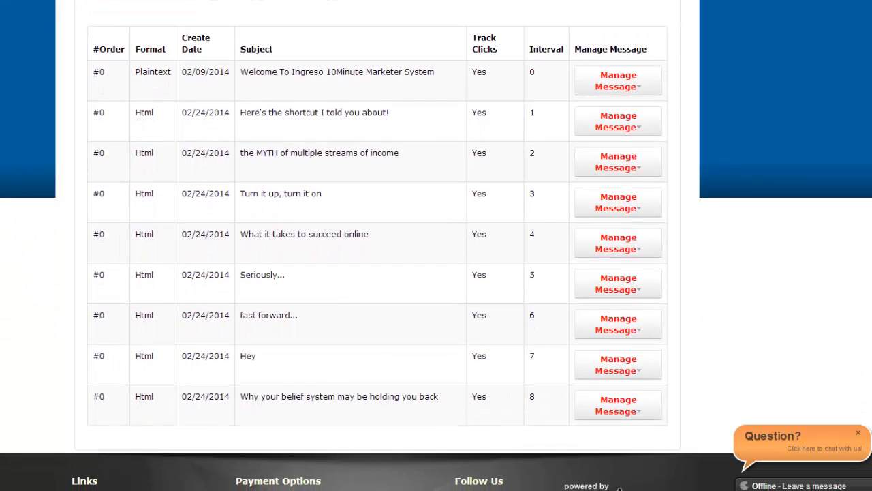
scroll(436, 246, up, 5)
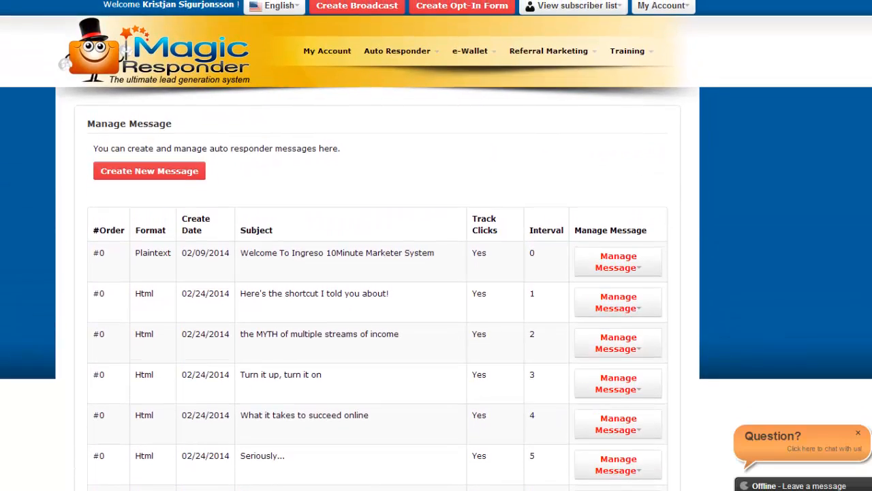
click(639, 271)
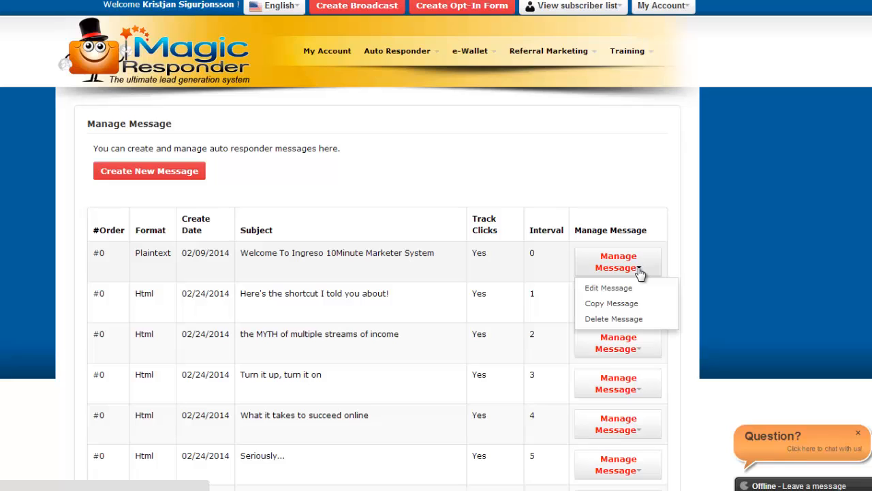
Edit the welcome message and enlarge its editor down to the sign-off
click(608, 289)
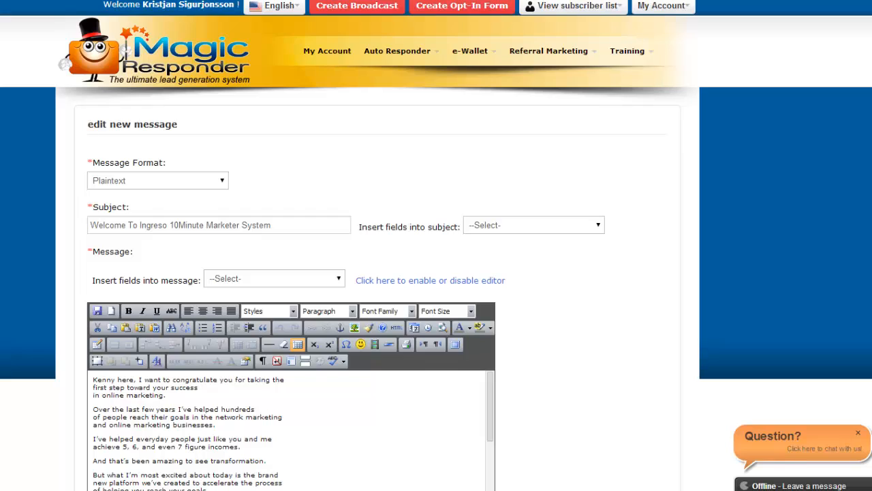
scroll(436, 245, down, 3)
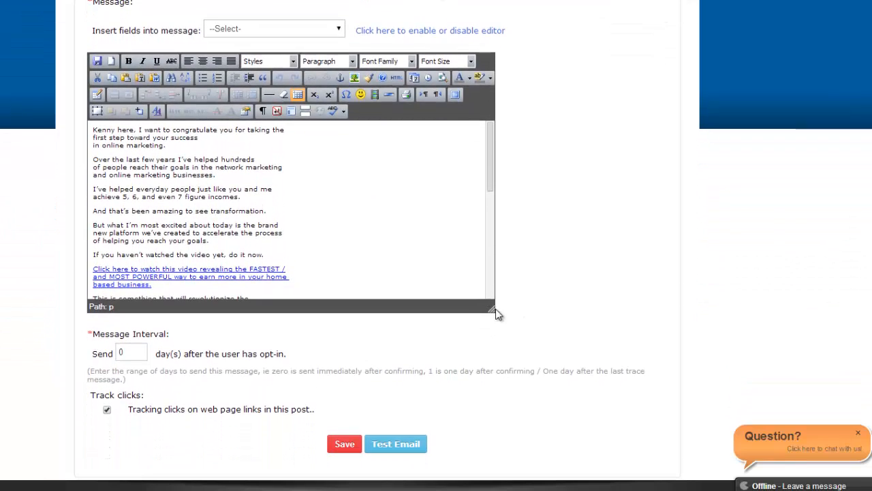
drag(492, 308, 542, 486)
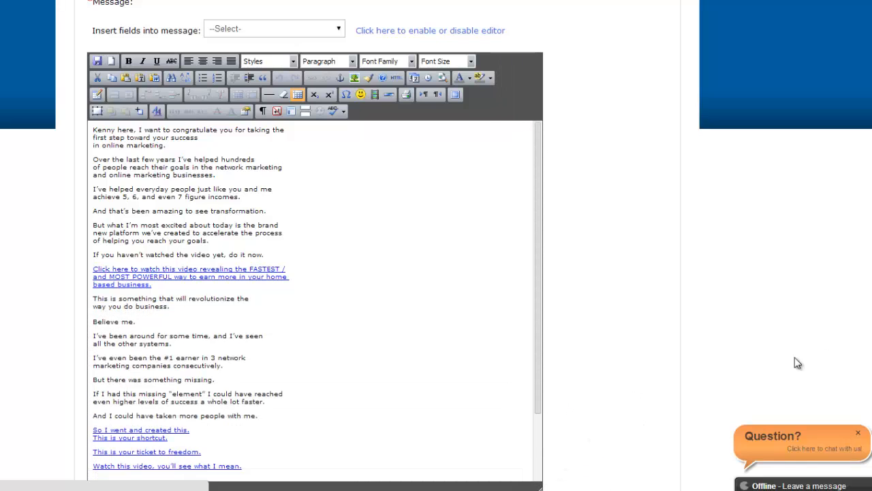
scroll(436, 246, down, 2)
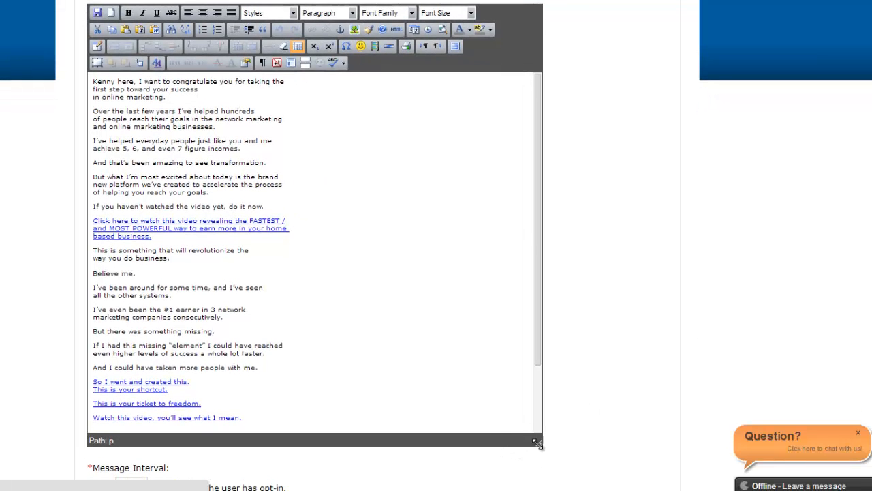
drag(538, 443, 539, 488)
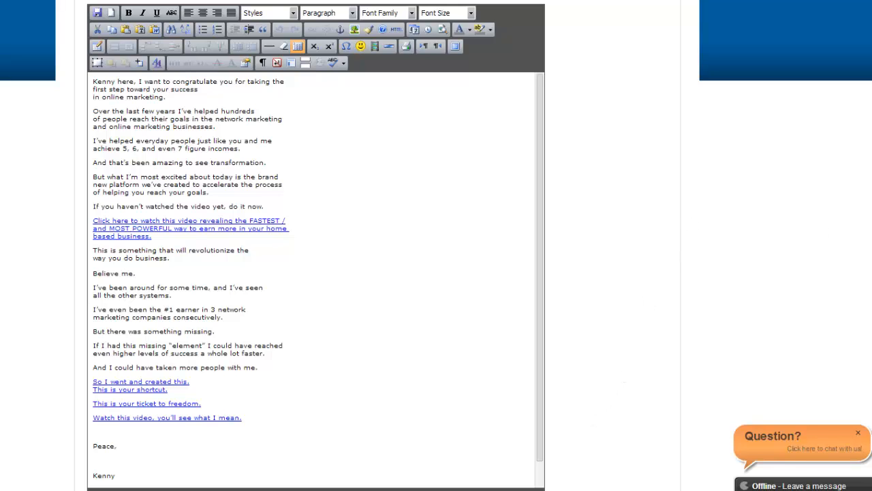
scroll(436, 245, down, 1)
scroll(436, 246, up, 1)
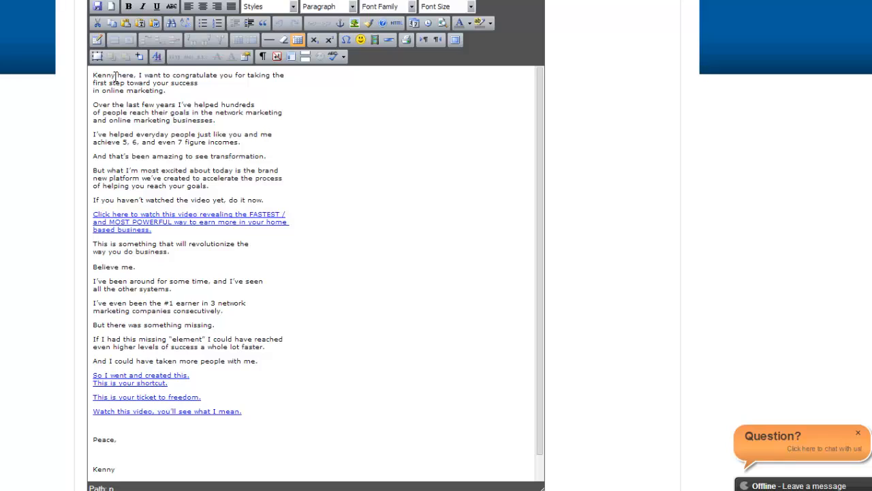
Select the original sender's first name at the start of the message
drag(116, 77, 93, 75)
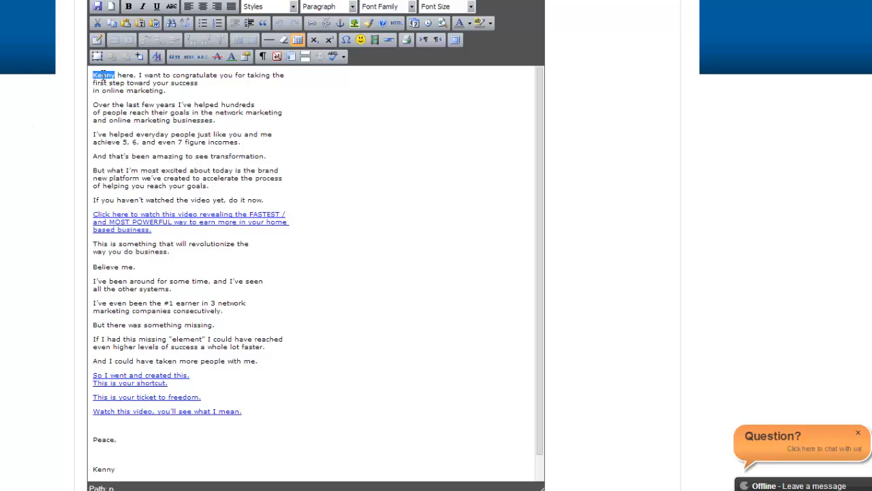
right_click(104, 75)
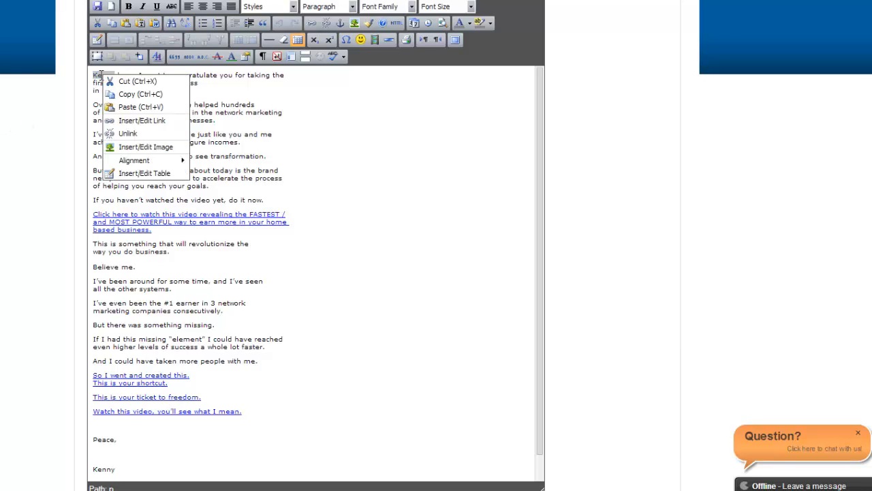
click(101, 75)
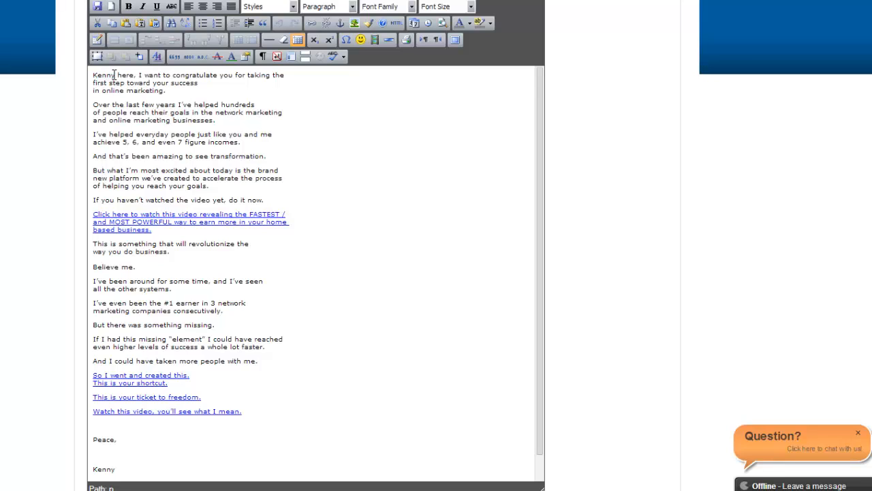
double_click(107, 75)
click(110, 75)
drag(114, 75, 91, 76)
Replace all case-matched occurrences of the sender's first name with the user's own first name
key(ctrl+f)
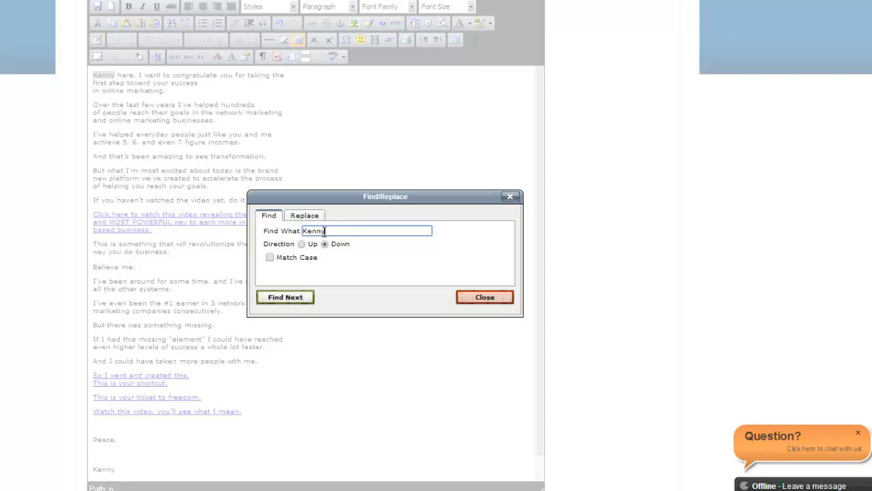
click(270, 259)
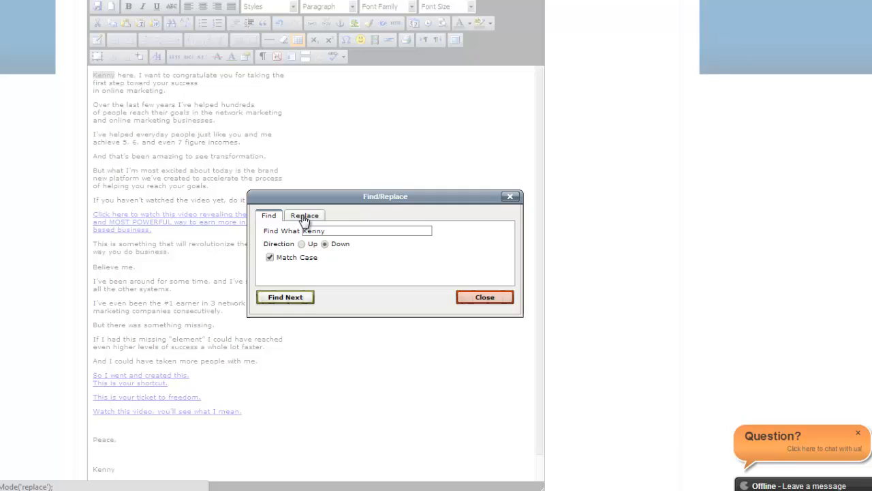
click(305, 217)
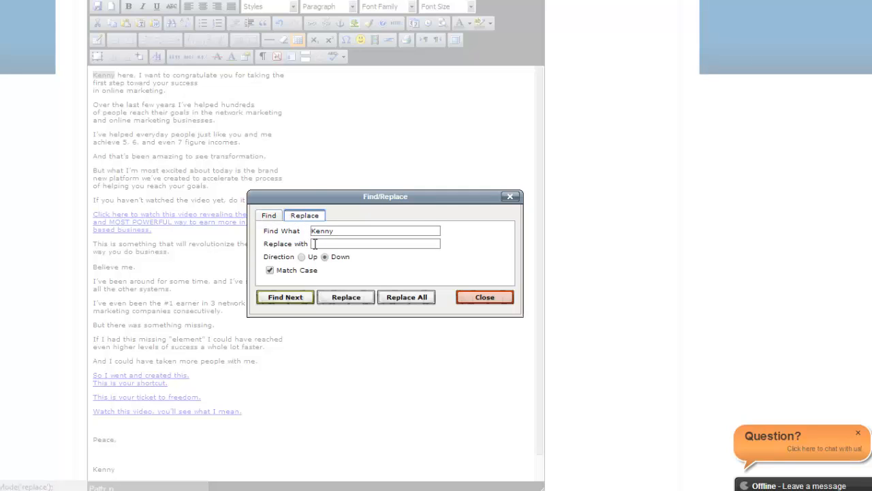
click(320, 244)
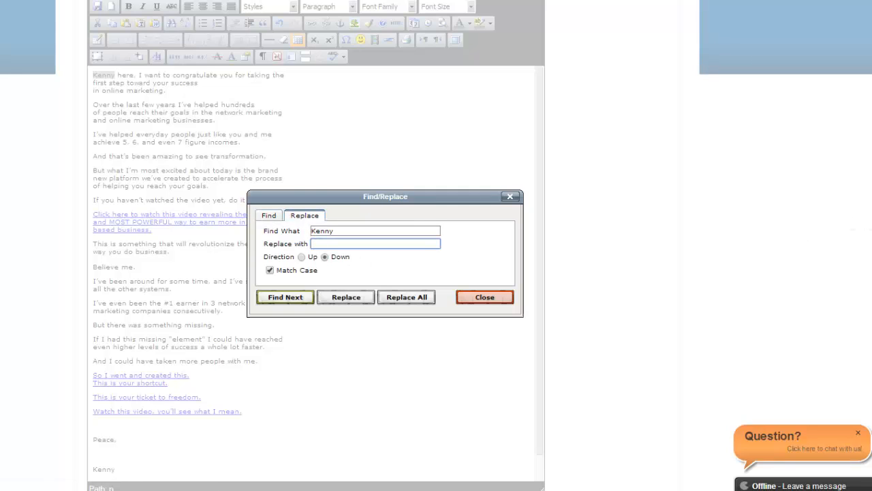
text(Kristjan)
click(405, 298)
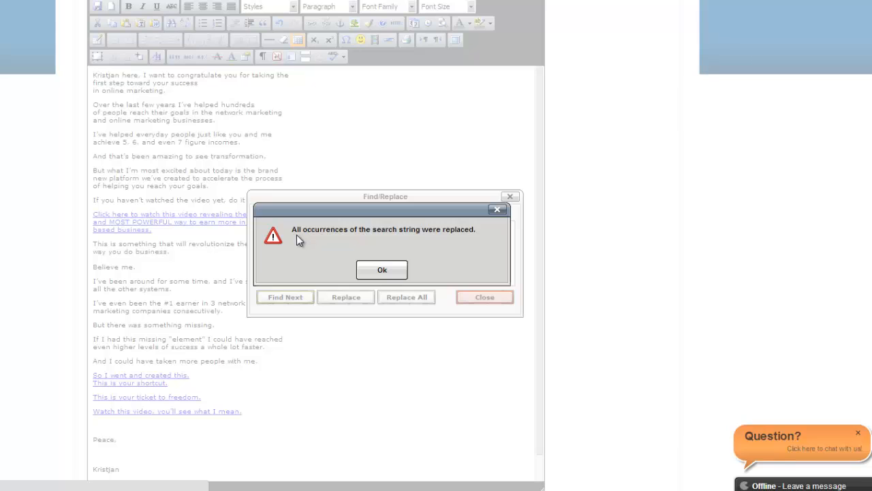
click(381, 271)
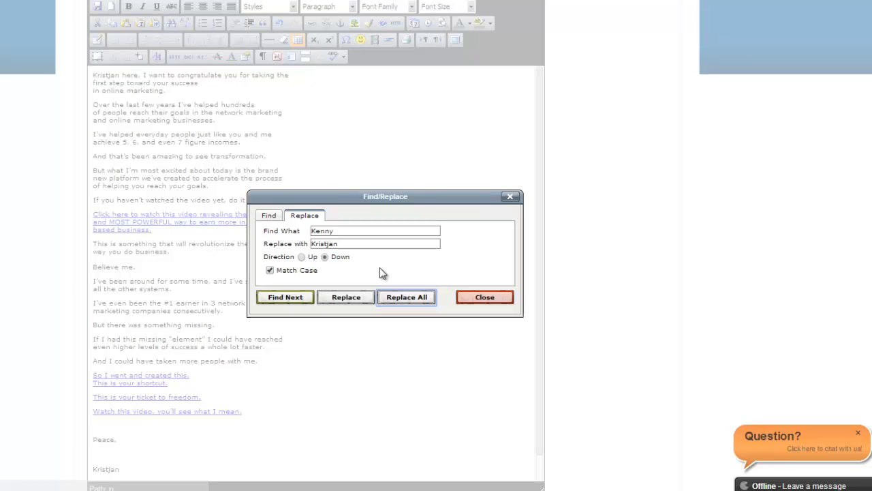
click(480, 297)
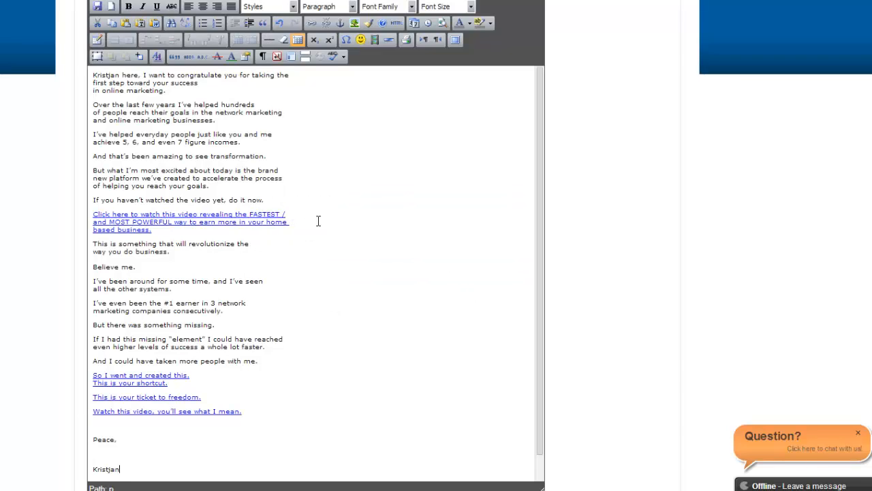
Check the replaced name on the first line and in the closing sign-off
drag(119, 76, 92, 75)
drag(119, 470, 94, 471)
scroll(21, 417, down, 2)
scroll(22, 413, up, 2)
Open the first video link's properties and copy the personal affiliate URL from the notes
click(150, 218)
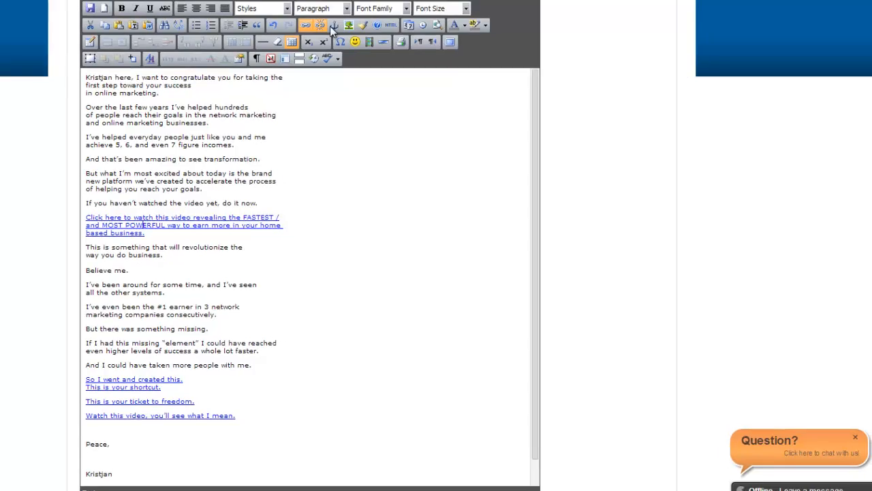
click(252, 44)
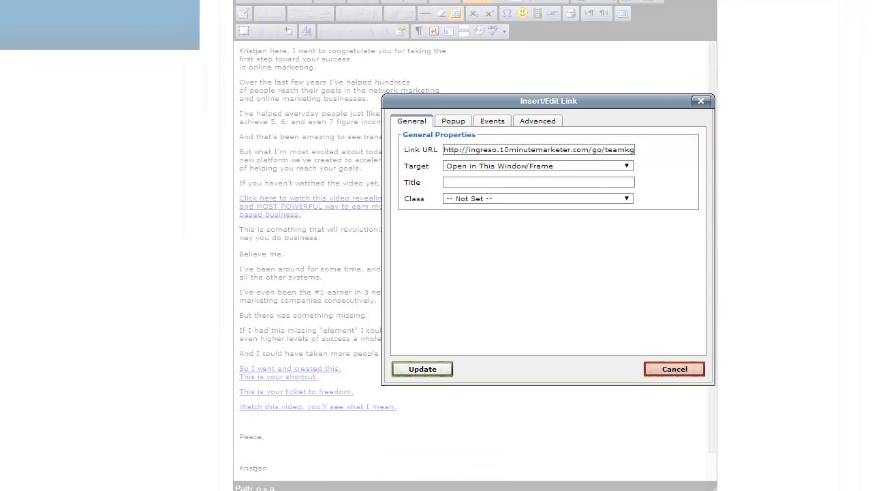
key(alt+Tab)
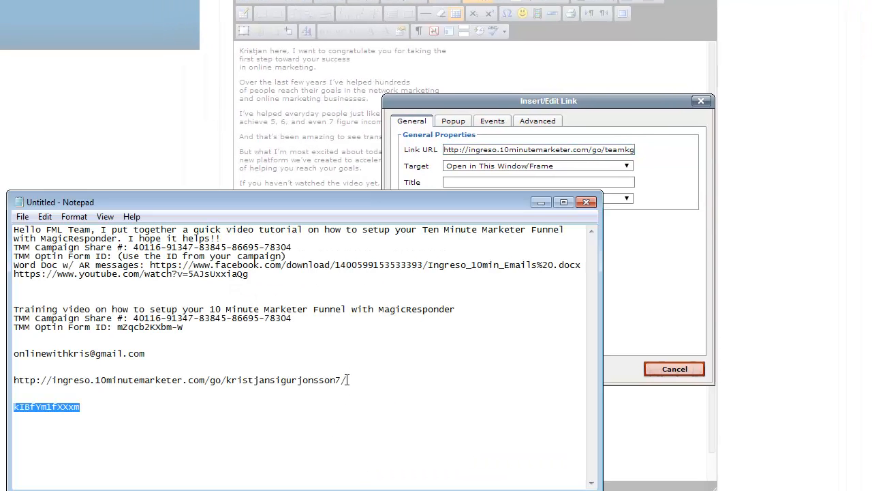
drag(348, 379, 4, 378)
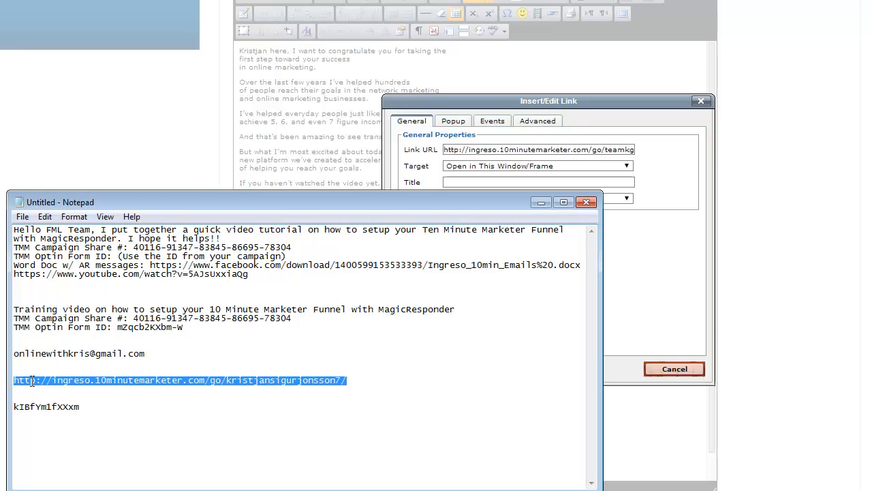
right_click(31, 381)
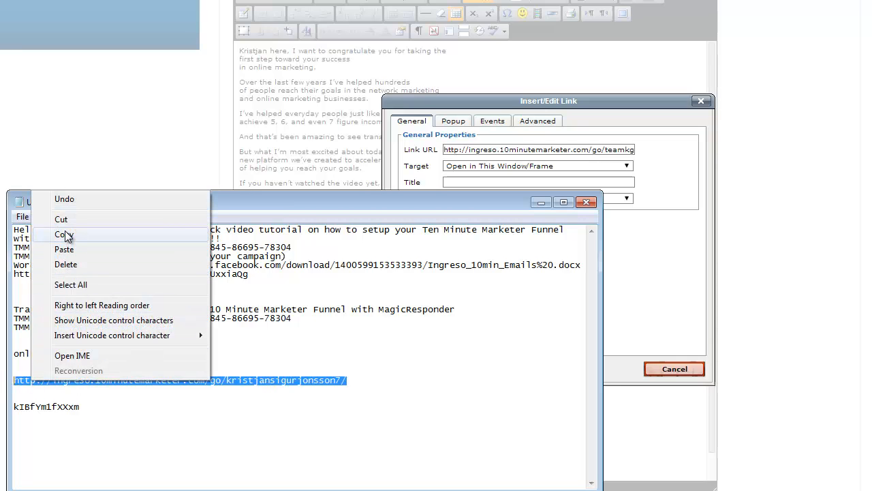
click(65, 236)
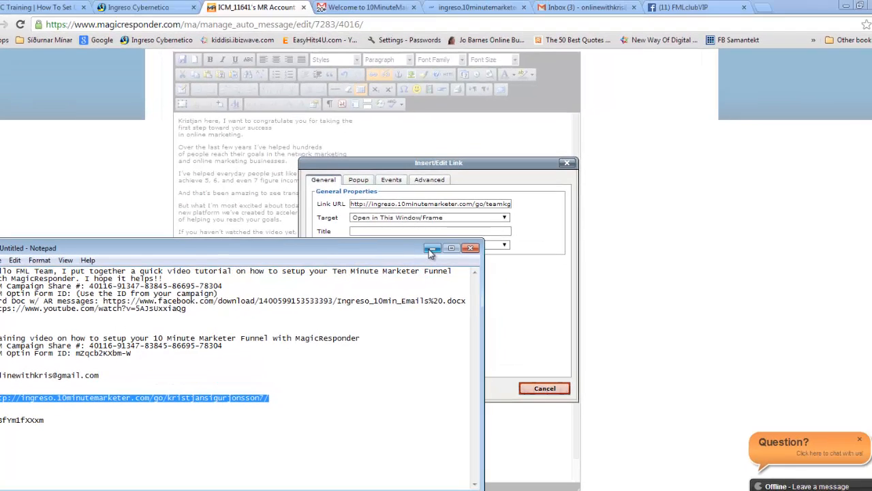
click(431, 249)
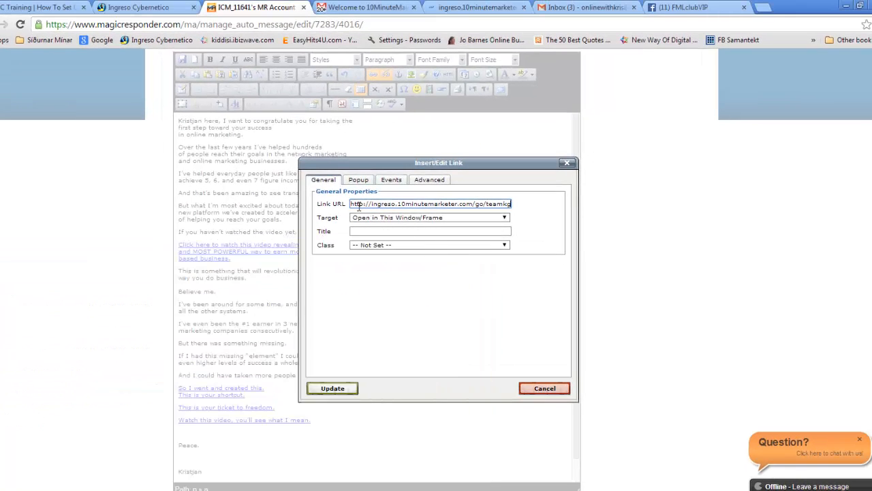
Set the link URL to the affiliate URL with target Open in New Window (_blank)
drag(350, 204, 511, 204)
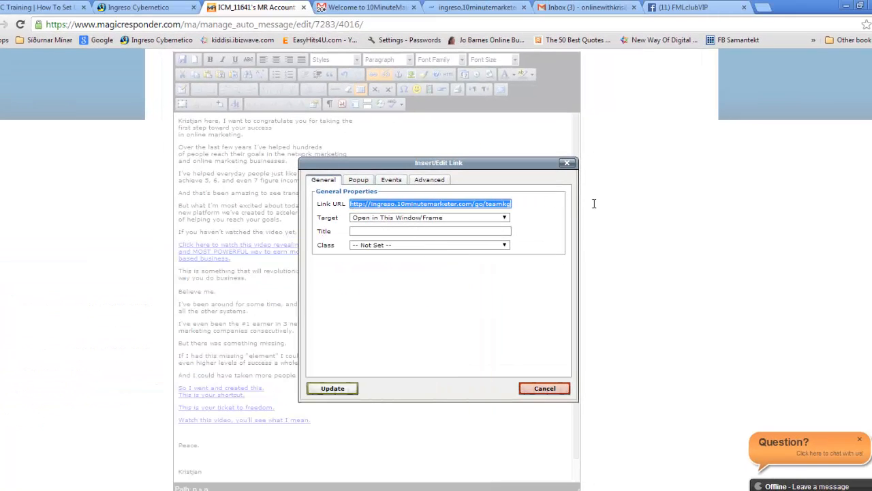
key(Delete)
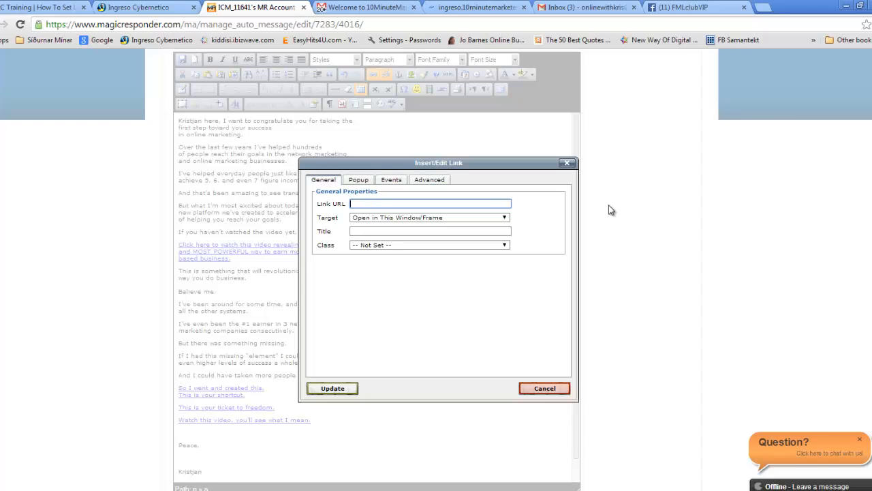
key(ctrl+v)
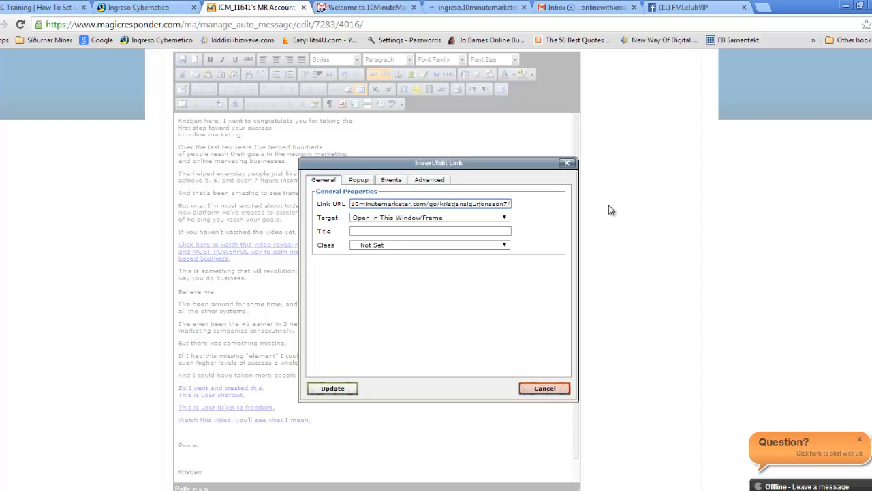
click(505, 218)
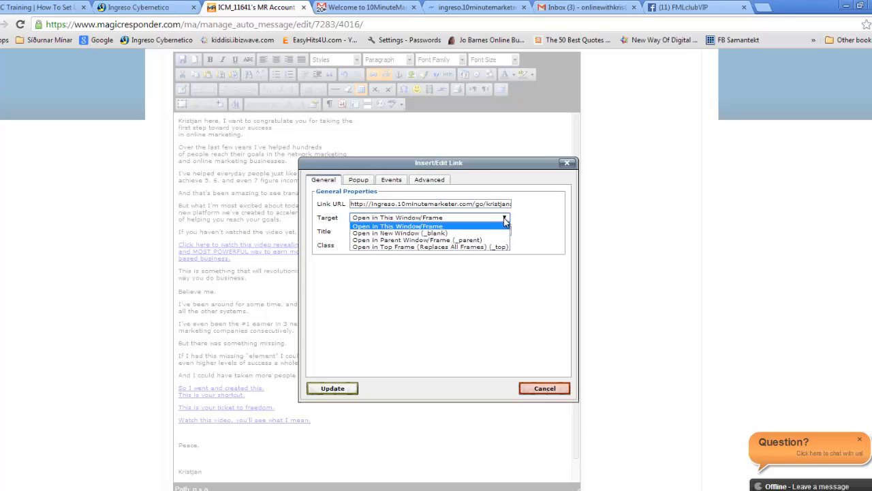
click(396, 235)
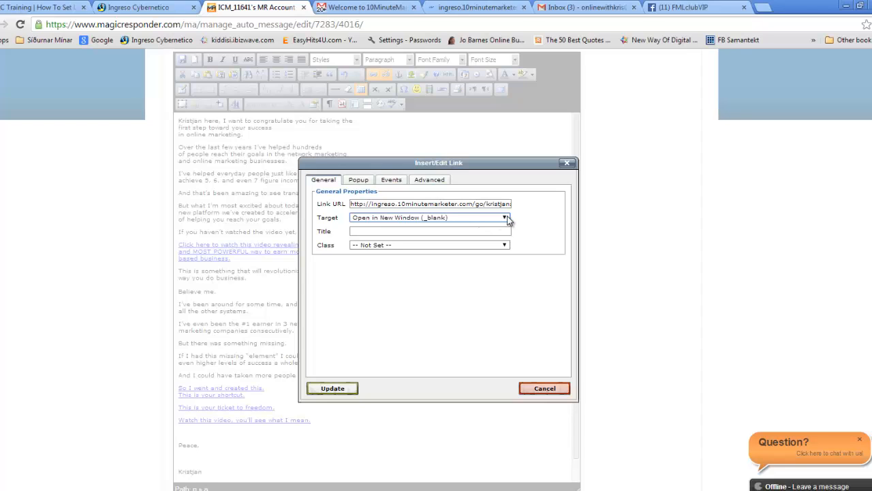
click(333, 390)
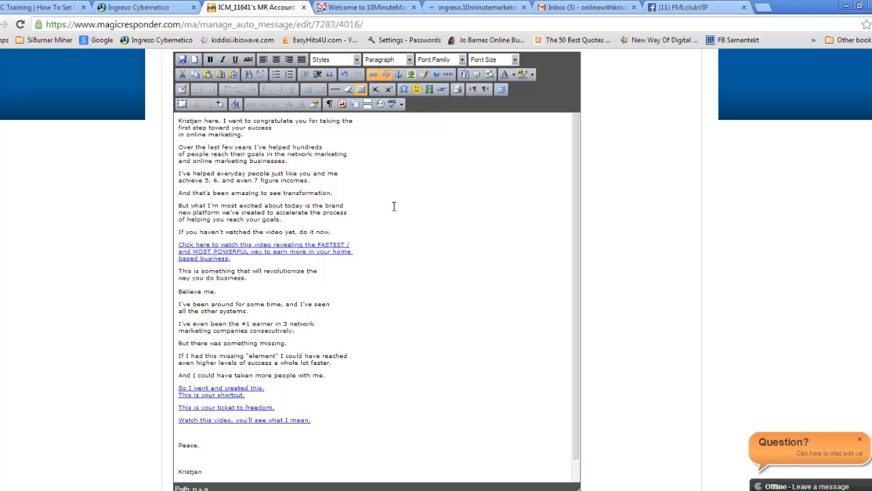
Point the 'So I went and created this' link to the affiliate URL, opening in _blank
click(372, 75)
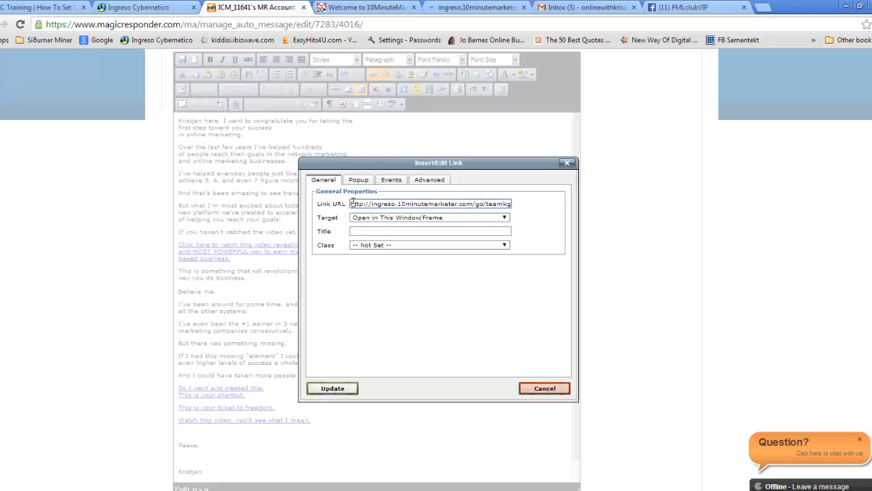
drag(354, 203, 549, 202)
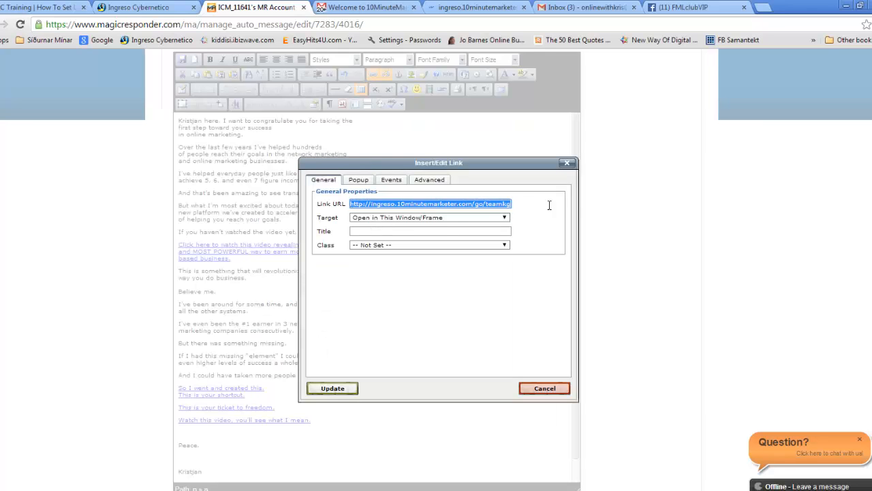
key(BackSpace)
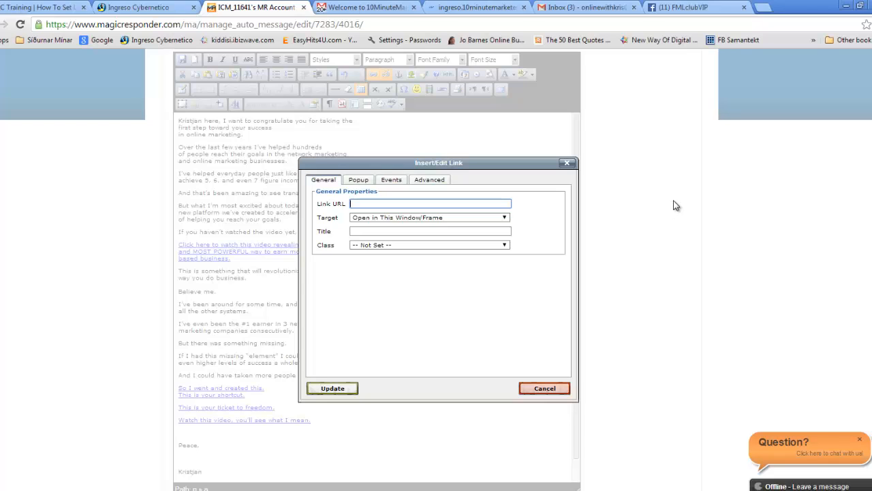
key(ctrl+v)
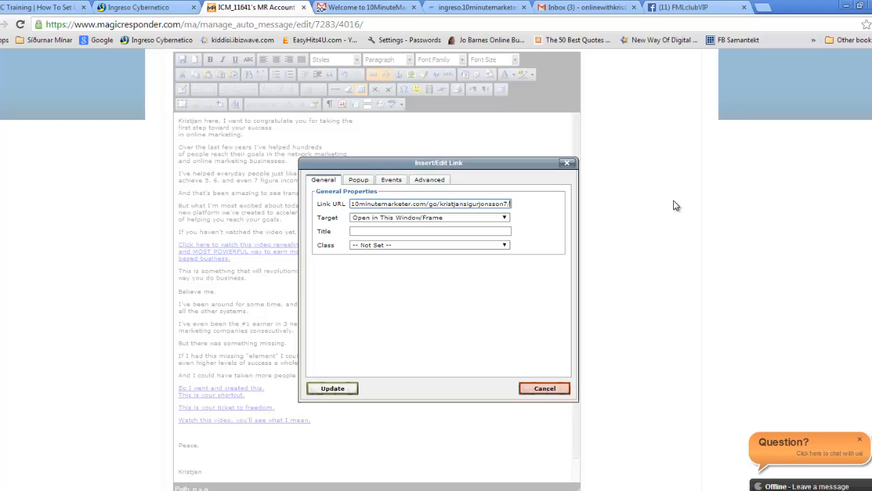
click(505, 218)
click(417, 233)
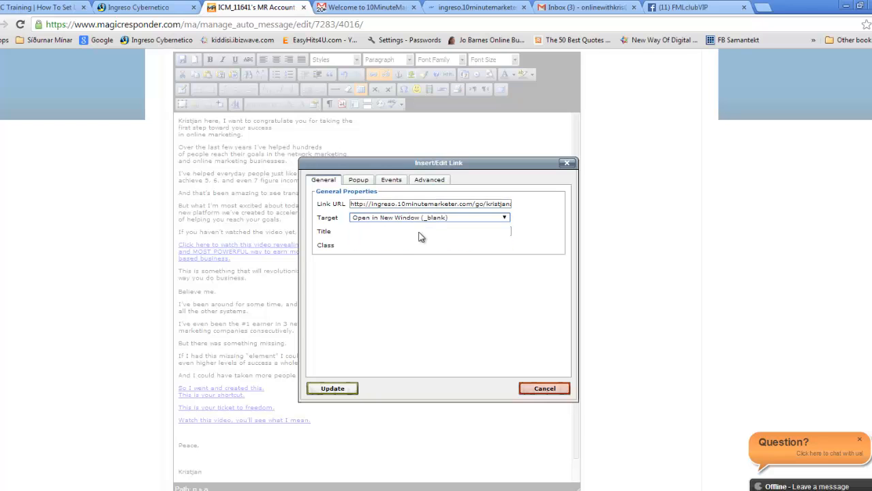
click(333, 388)
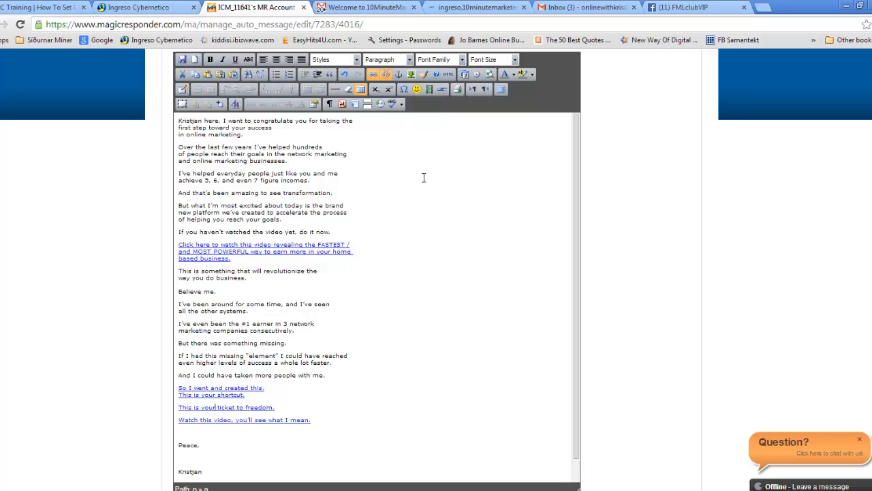
Replace the next link's URL with the affiliate URL and set its target to _blank
click(374, 73)
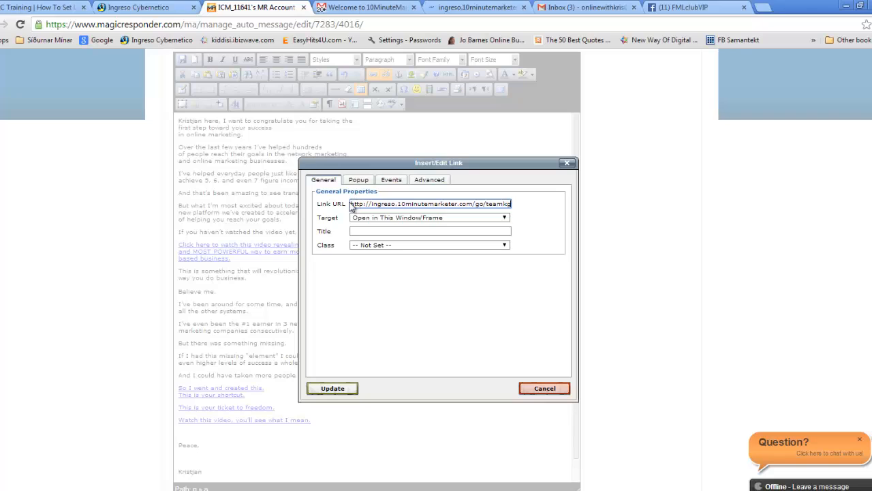
drag(351, 203, 589, 210)
key(BackSpace)
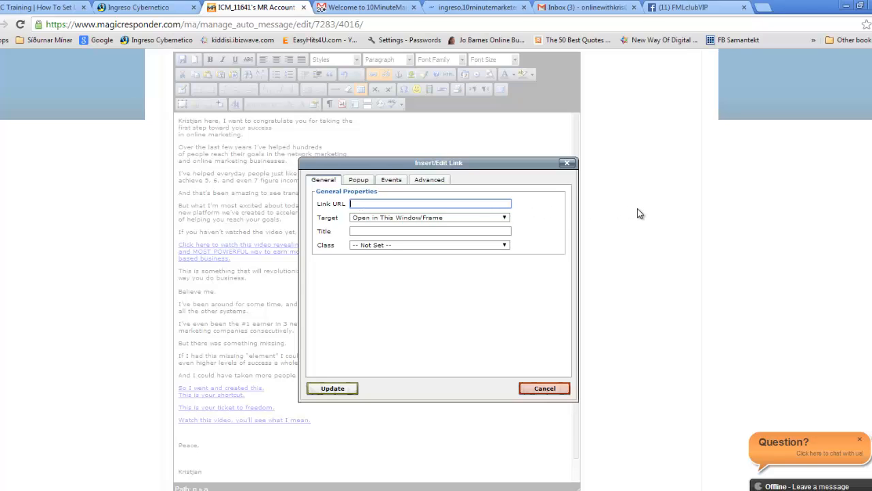
text(10minutemarketer.com/go/kristjansigurjonsson7/)
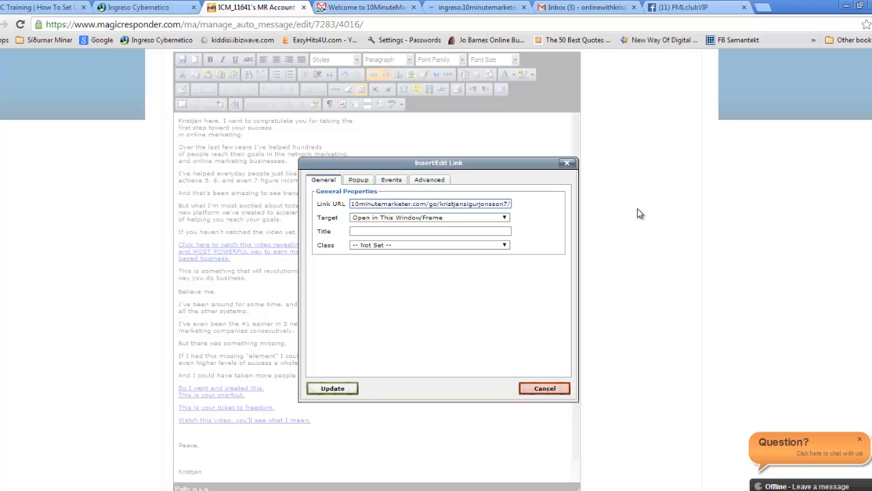
click(506, 218)
click(420, 234)
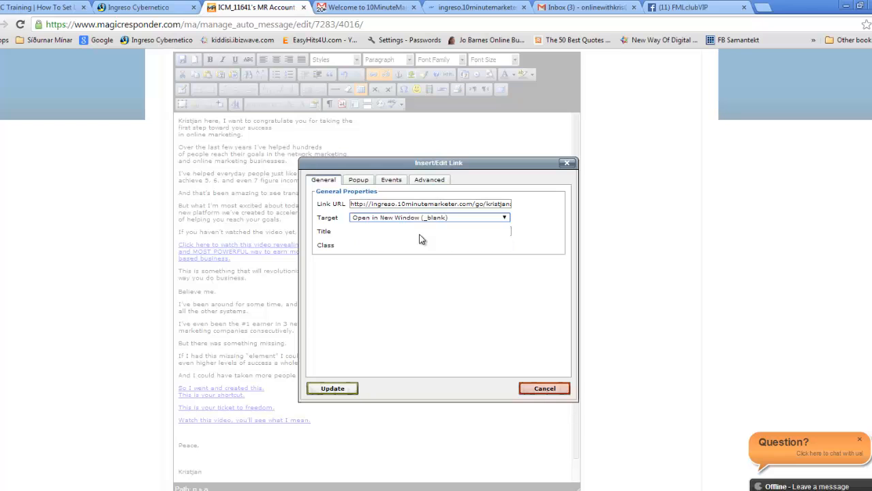
click(334, 388)
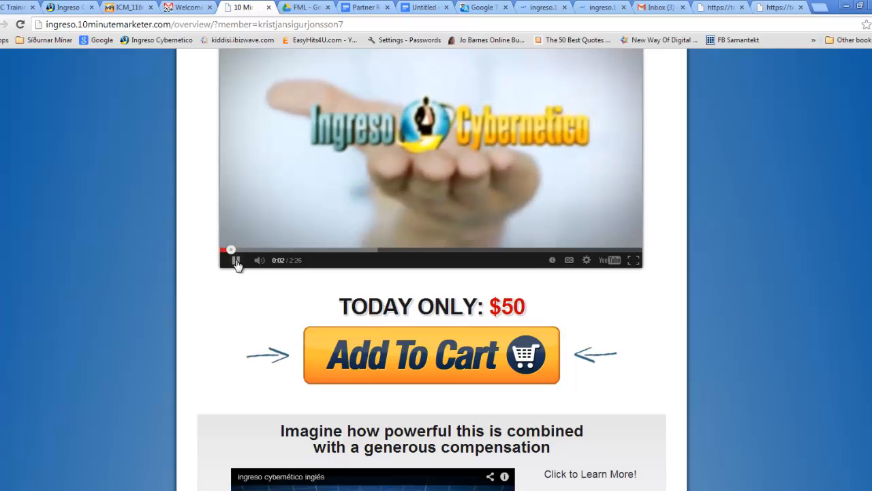
Pause the video, look over the 10 Minute Marketer overview page, and close its tab
click(236, 261)
scroll(141, 271, down, 4)
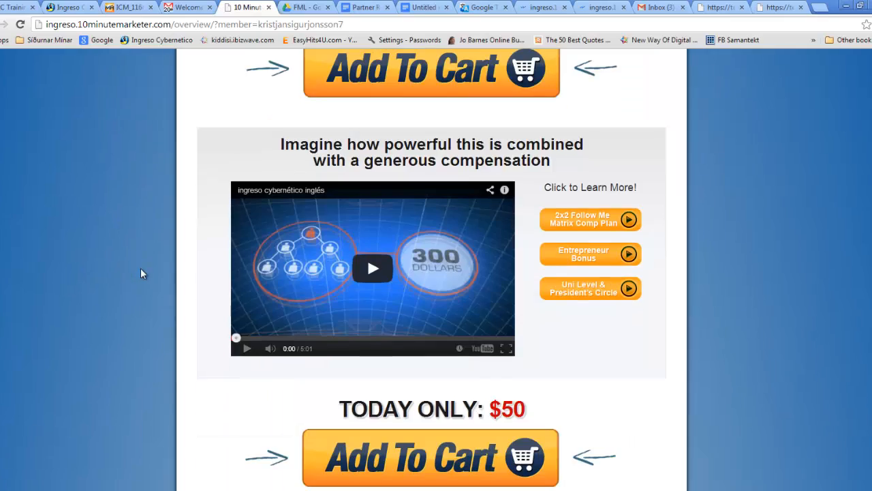
scroll(140, 268, down, 14)
scroll(140, 267, up, 6)
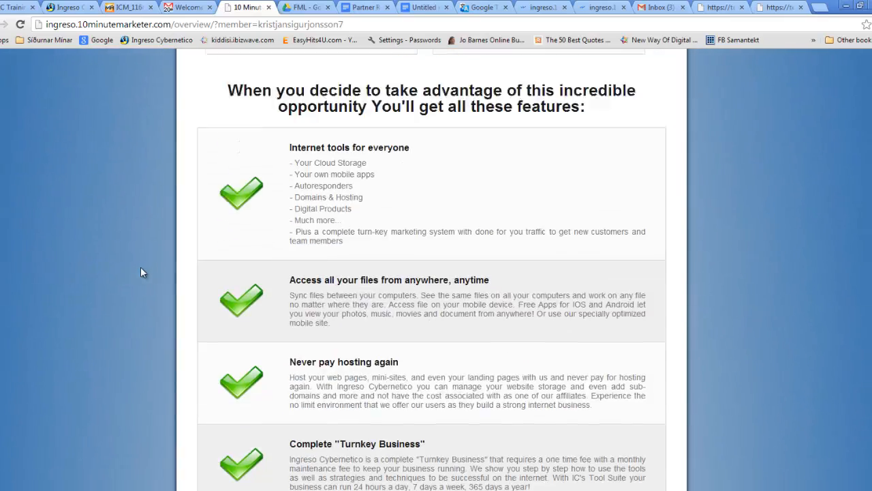
scroll(141, 273, up, 6)
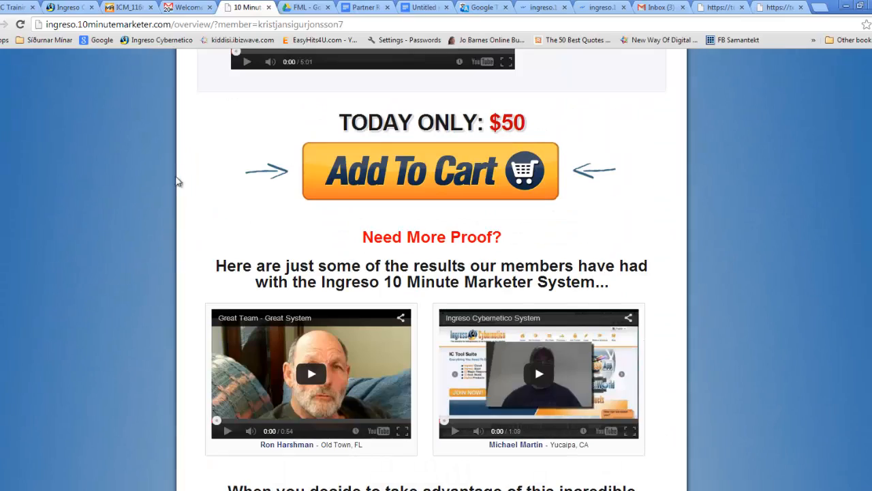
click(269, 7)
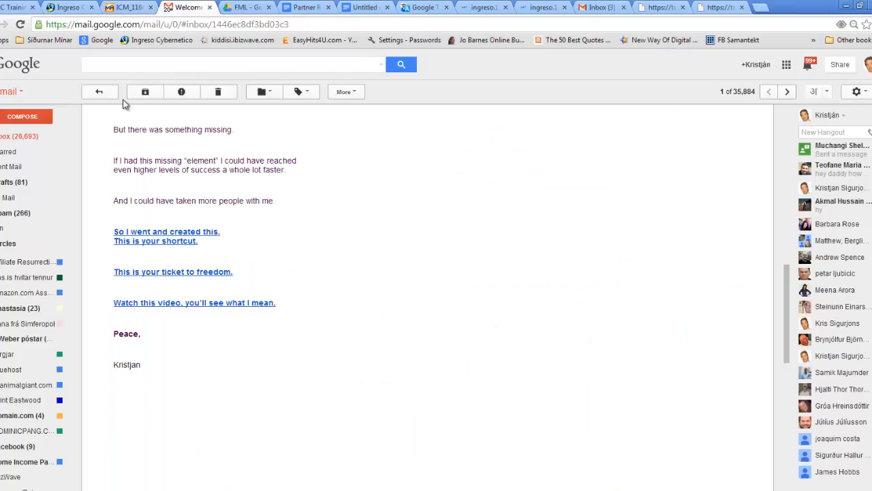
Return to the MagicResponder editor and save the edited welcome message
click(141, 8)
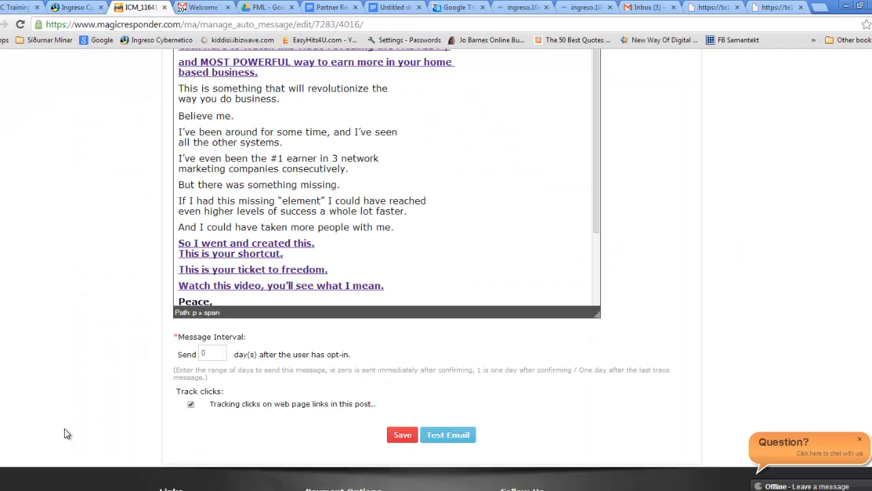
scroll(67, 432, up, 7)
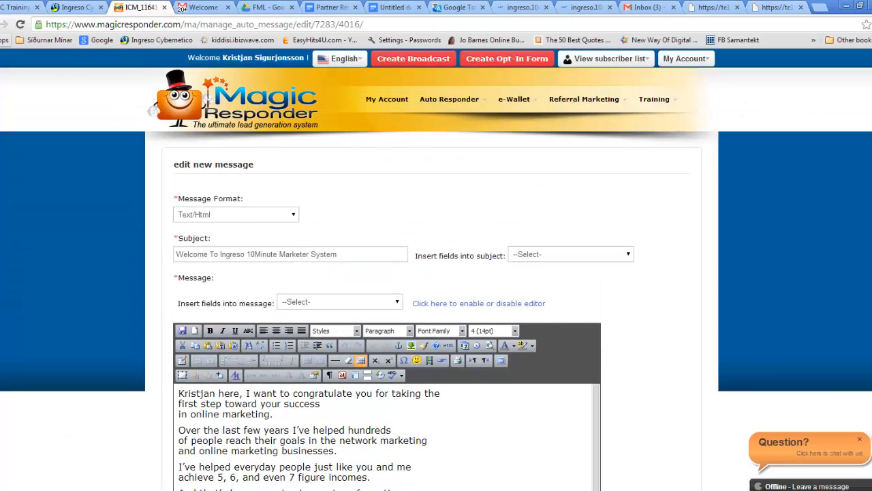
scroll(89, 450, down, 1)
scroll(84, 407, down, 3)
scroll(83, 406, up, 4)
scroll(84, 407, down, 10)
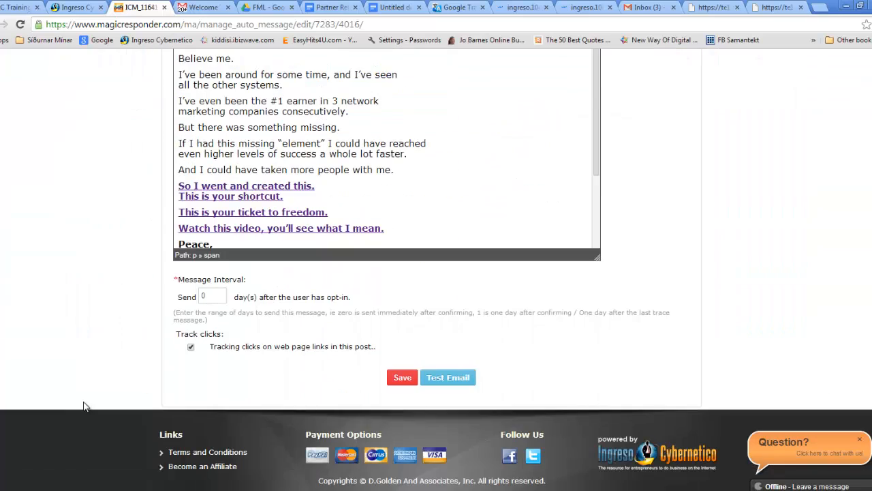
click(402, 379)
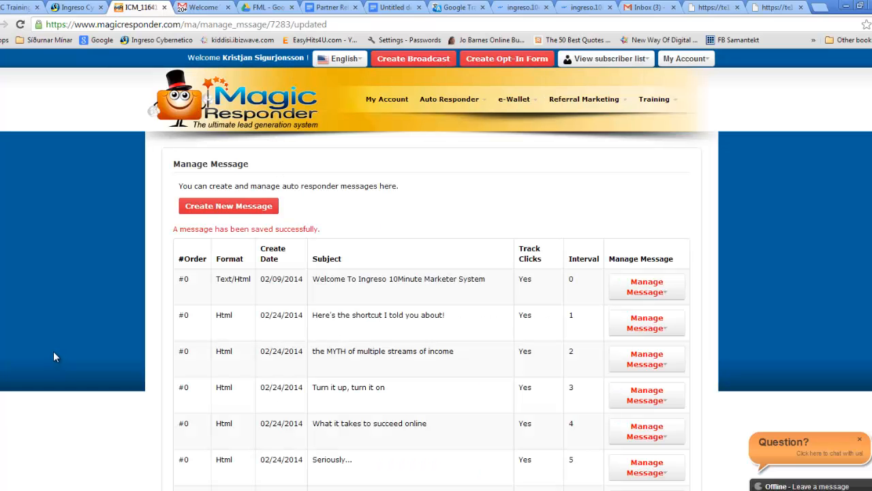
Edit the second message, 'Here's the shortcut I told you about!', and review its links and closing text
click(666, 332)
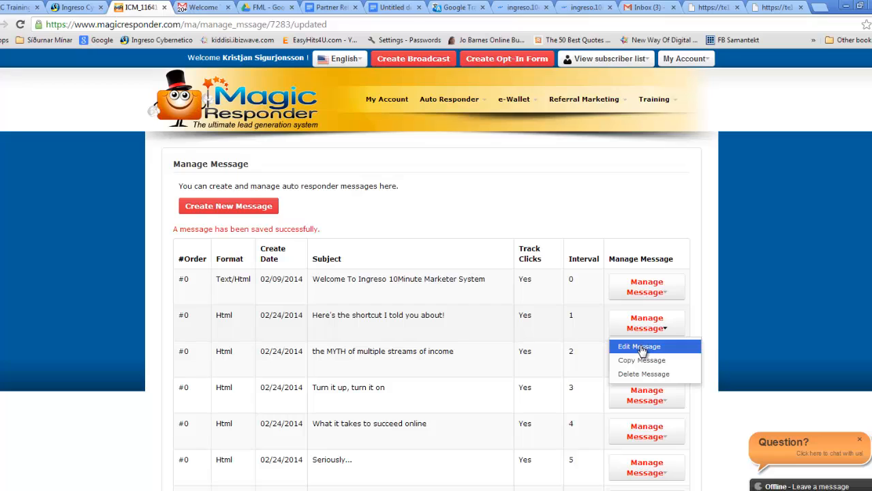
click(641, 349)
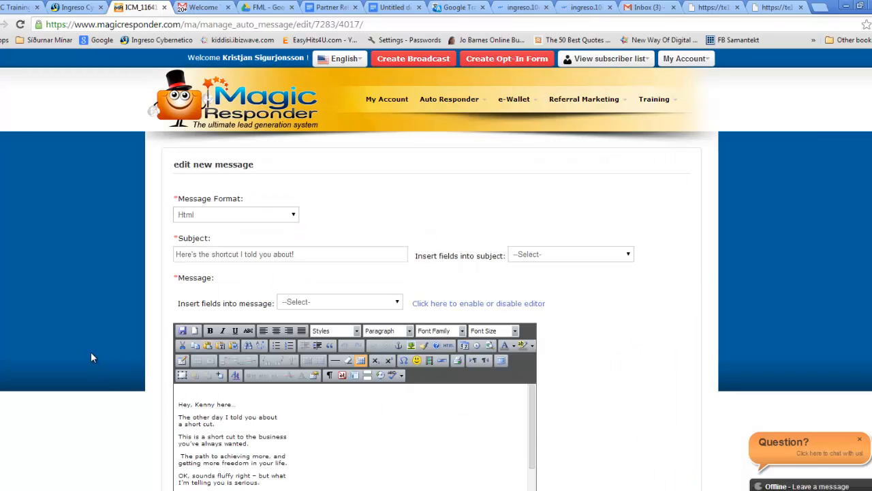
scroll(91, 353, down, 3)
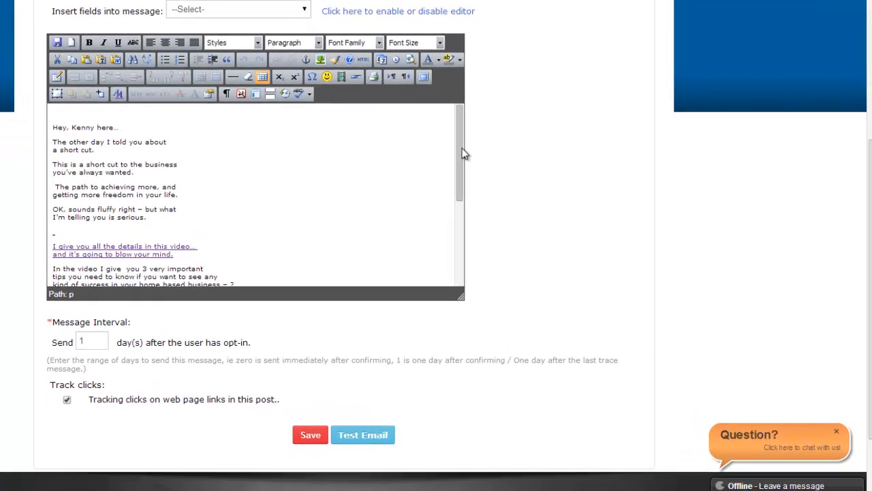
drag(458, 163, 415, 191)
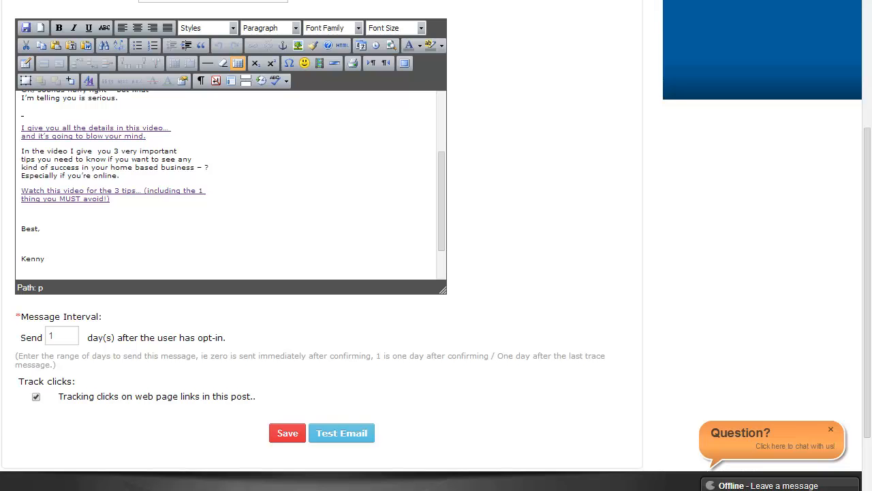
scroll(436, 245, up, 4)
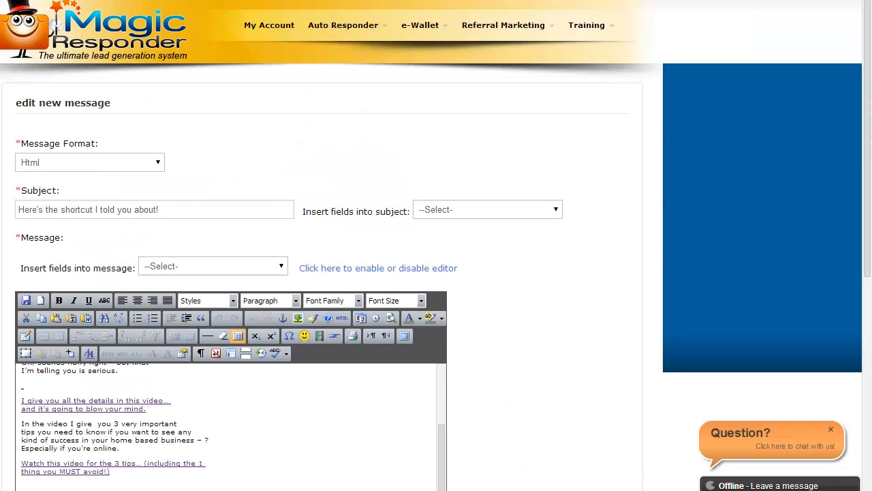
scroll(436, 245, down, 3)
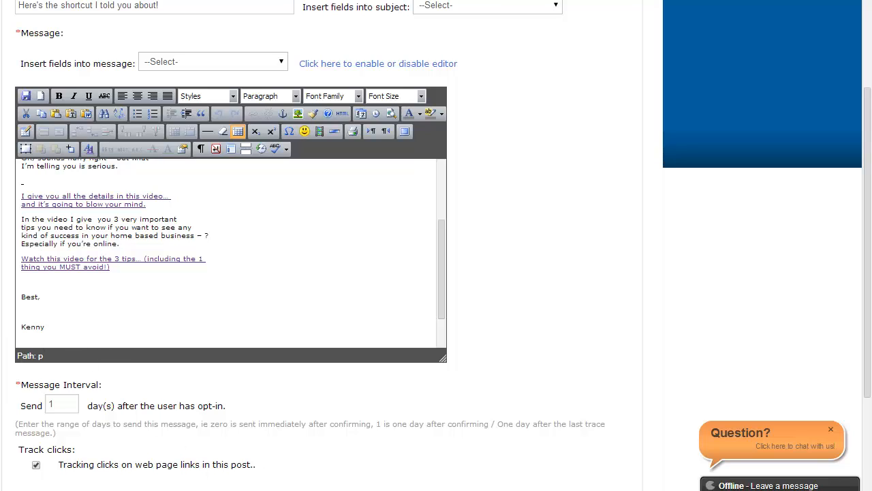
Bring up the Ingreso 10minute Marketer follow-up emails document in Word
click(307, 485)
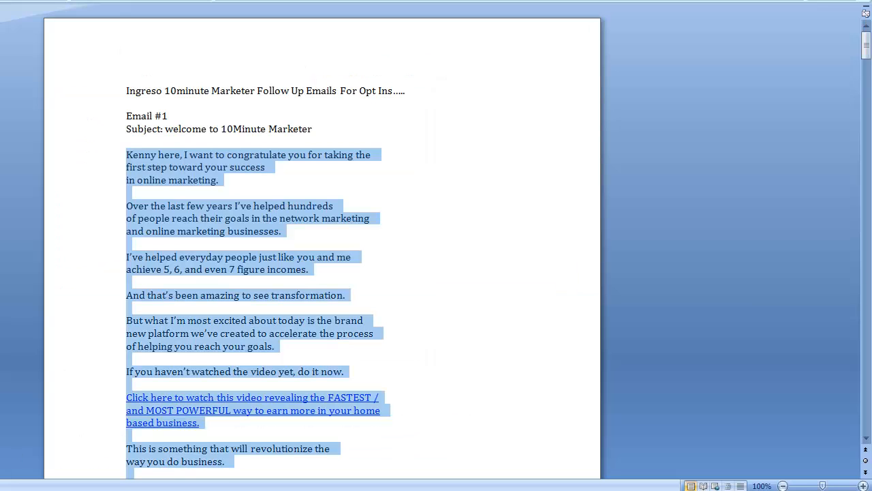